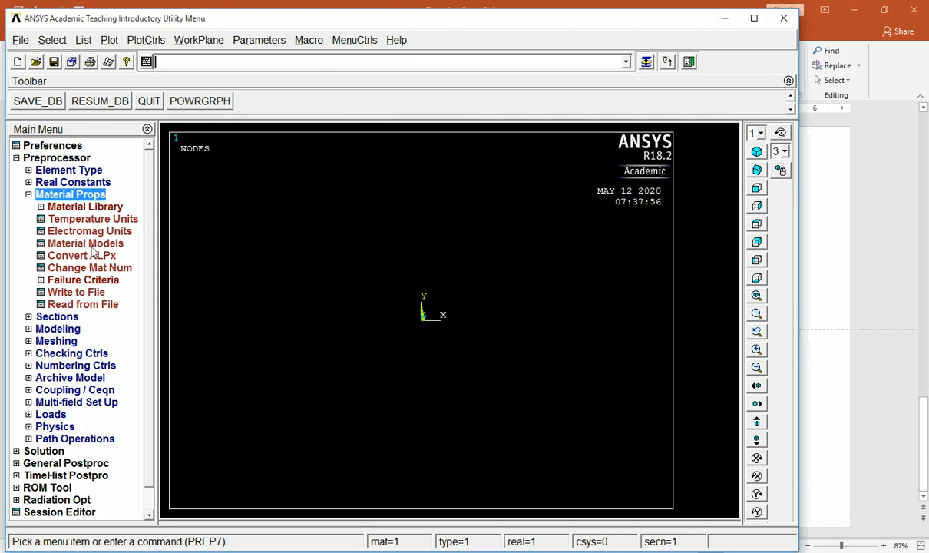
Define material model 1 as structural linear elastic isotropic with EX 200e3 and PRXY 0.3.
click(86, 244)
double_click(487, 261)
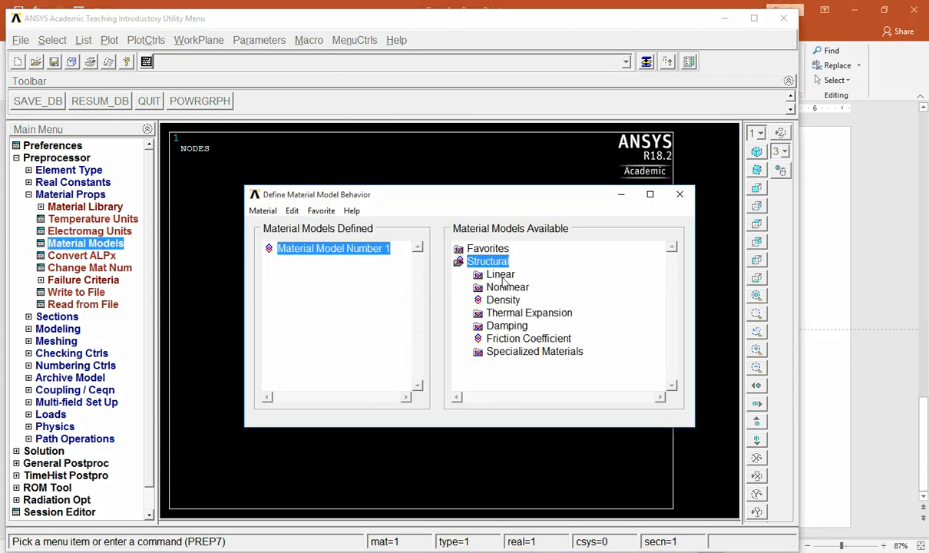
double_click(498, 275)
double_click(521, 287)
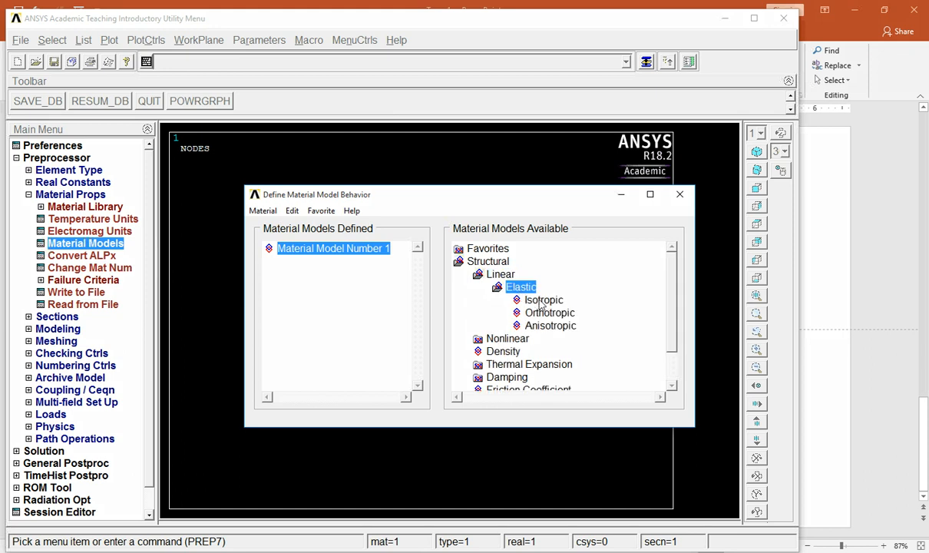
double_click(540, 300)
text(200e3)
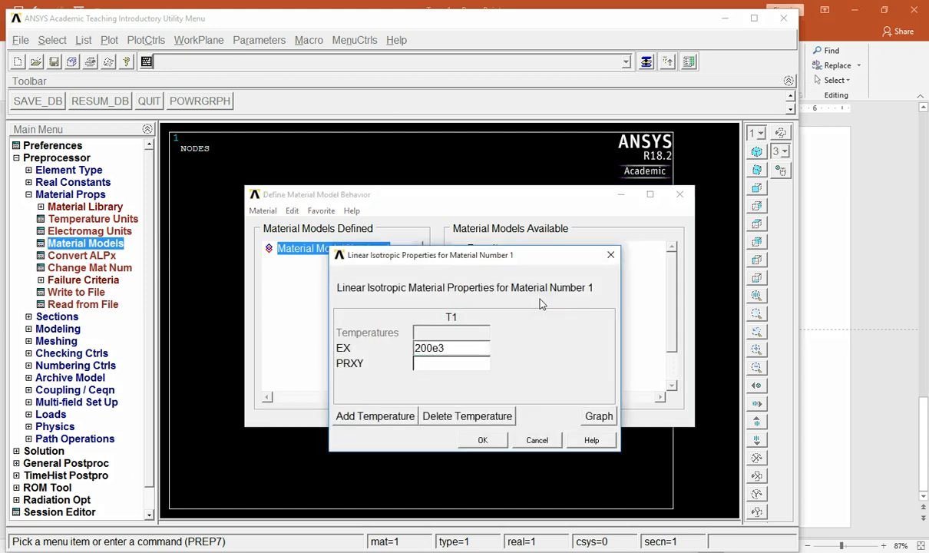
click(482, 366)
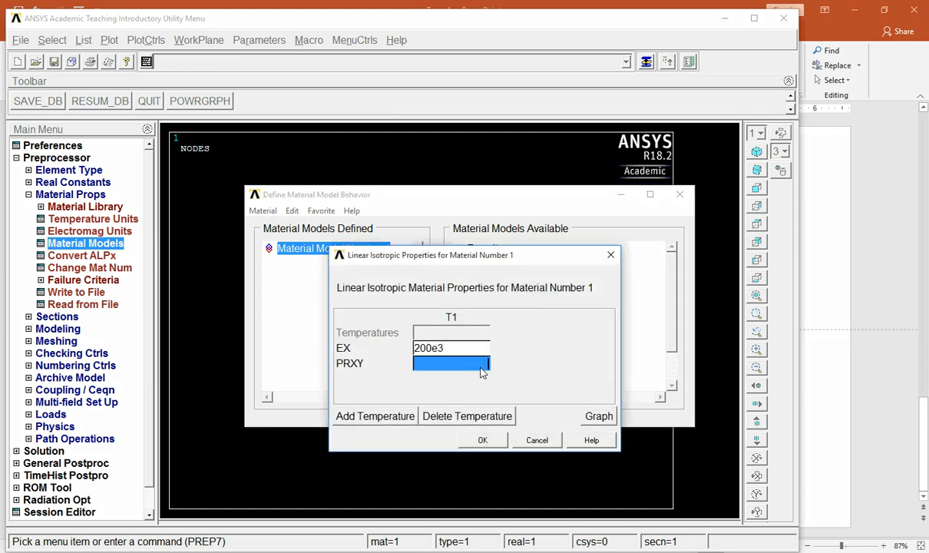
text(0.3)
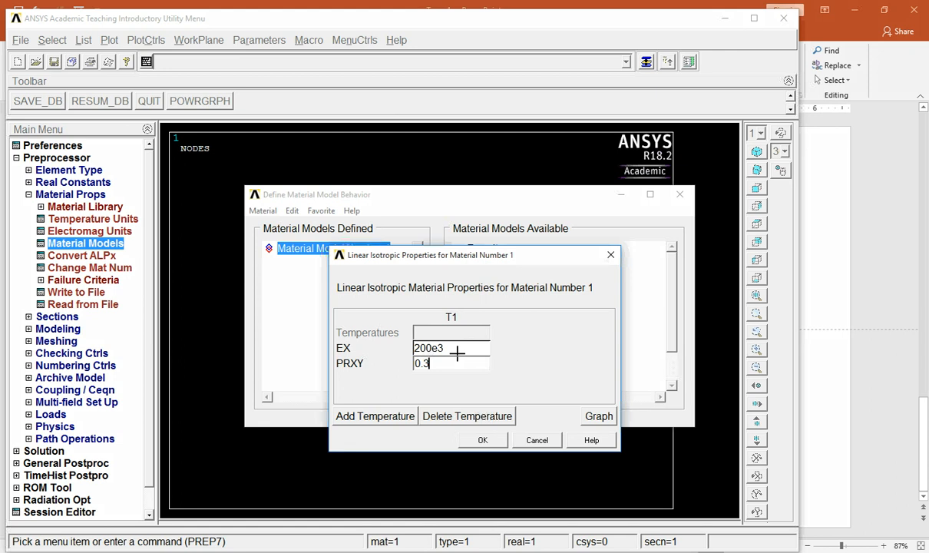
click(482, 439)
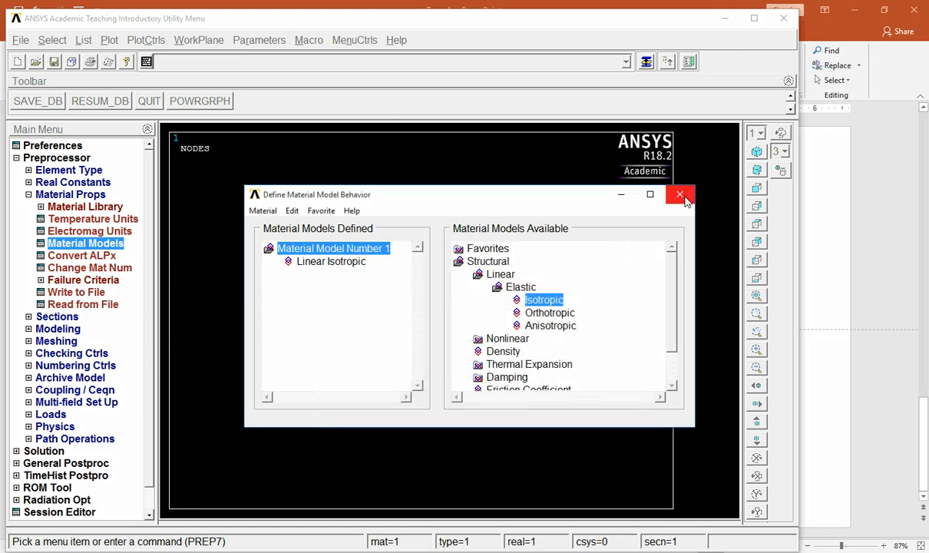
click(681, 196)
click(37, 194)
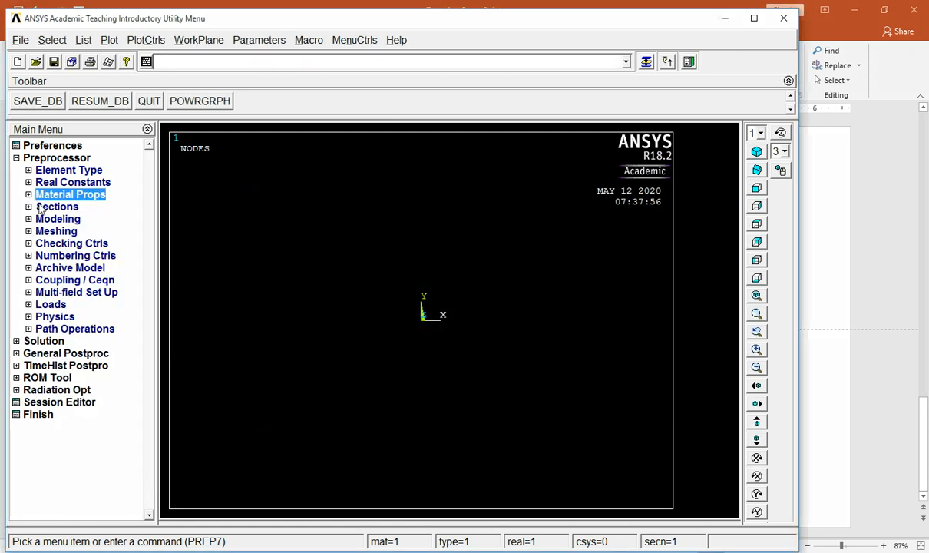
Add link section 1 named A1 with a link area of 10000, in tension and compression.
click(58, 207)
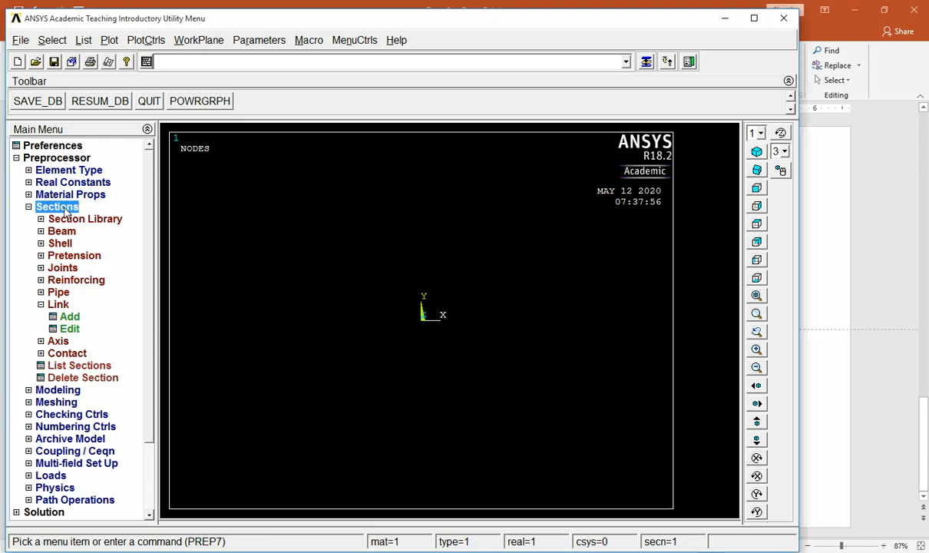
click(67, 317)
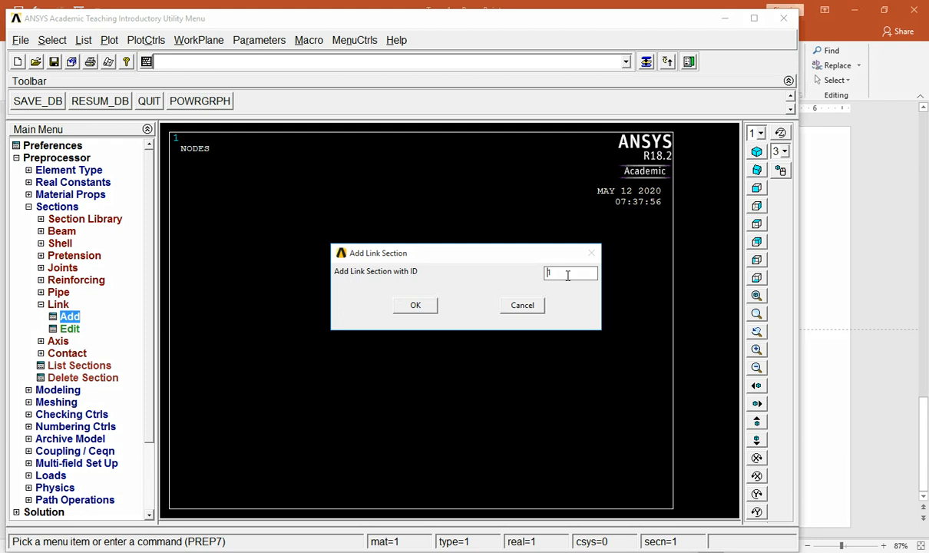
click(416, 305)
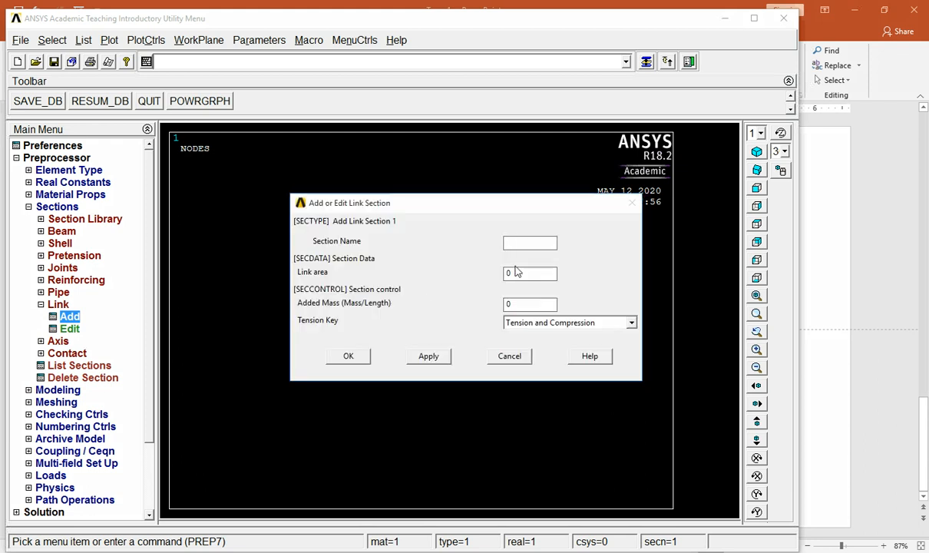
key(Tab)
click(353, 362)
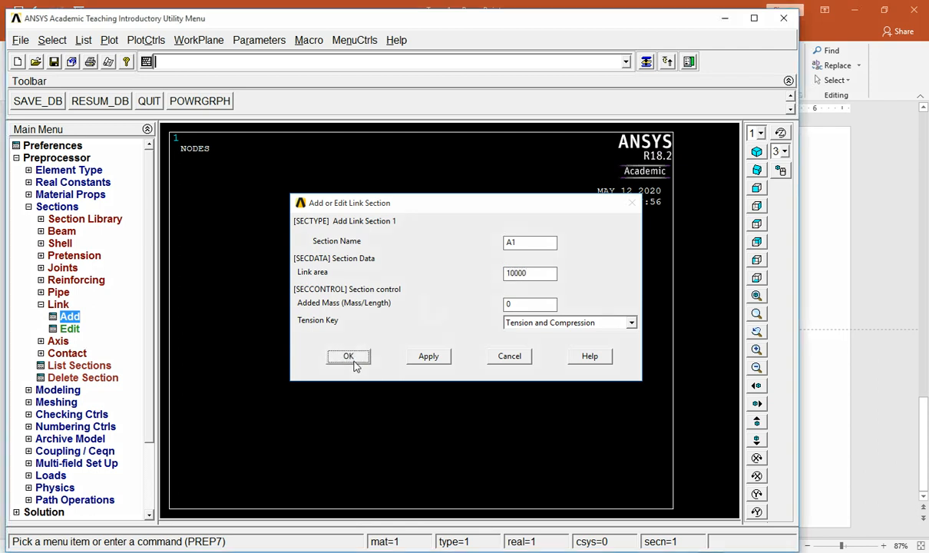
click(28, 207)
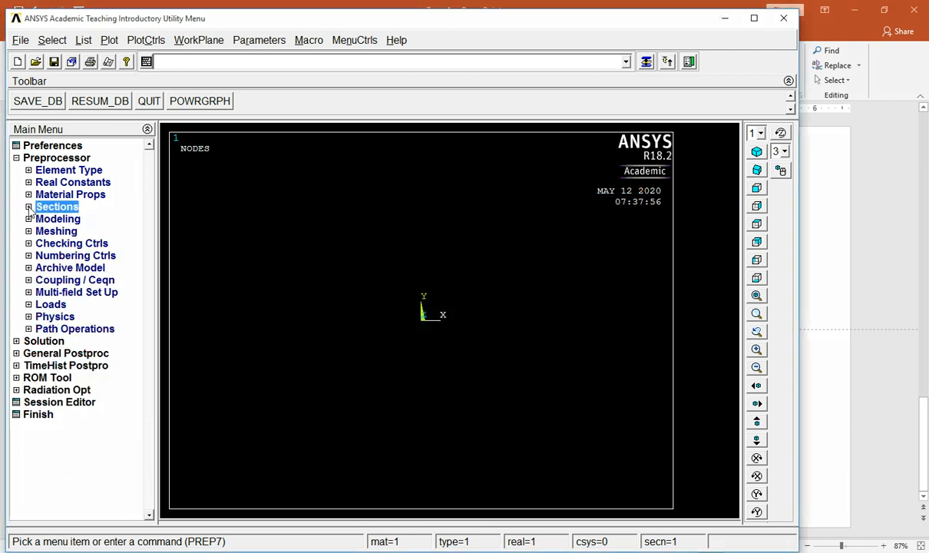
Create node 1 in the active coordinate system at X 0, Y 0.
click(65, 219)
double_click(64, 219)
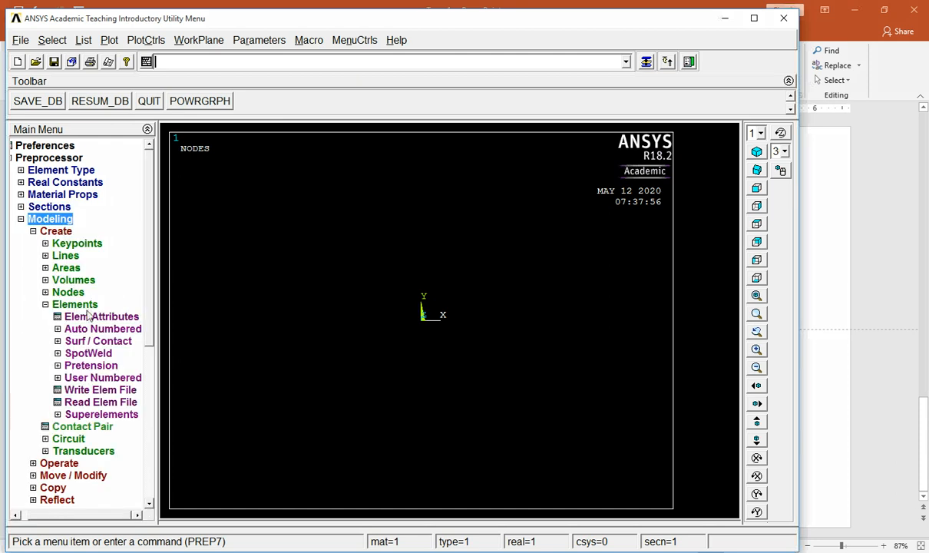
click(46, 305)
click(80, 293)
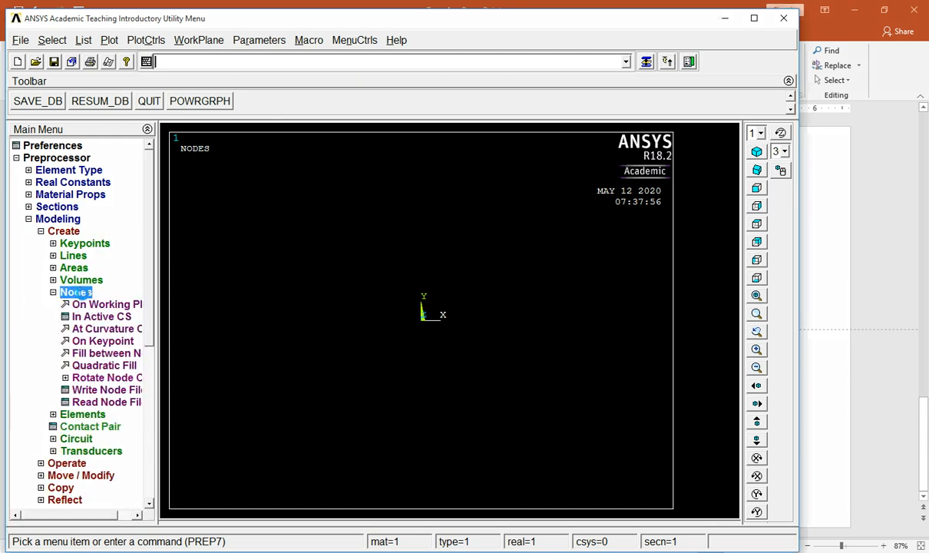
click(105, 318)
drag(498, 255, 488, 272)
text(1)
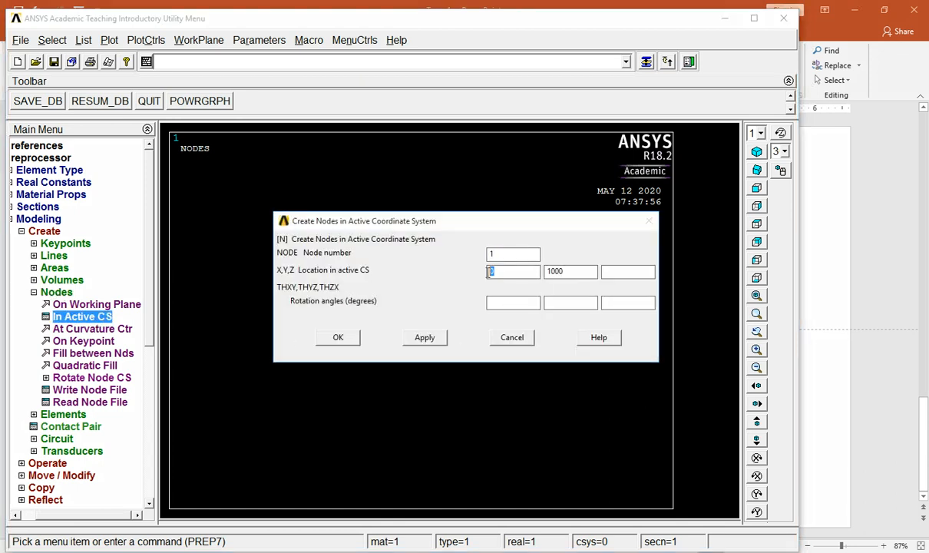
drag(585, 280, 505, 272)
text(0)
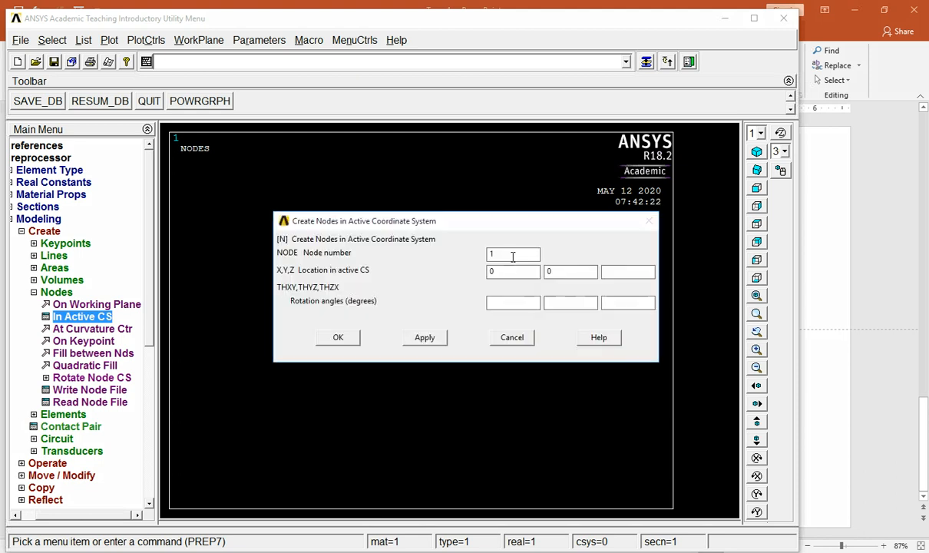
Create node 2 diagonally above and to the right of the origin, and node 3 at X 0, level with node 2.
drag(505, 257, 482, 272)
text(2)
drag(591, 273, 489, 279)
click(425, 338)
double_click(513, 271)
text(0)
click(338, 337)
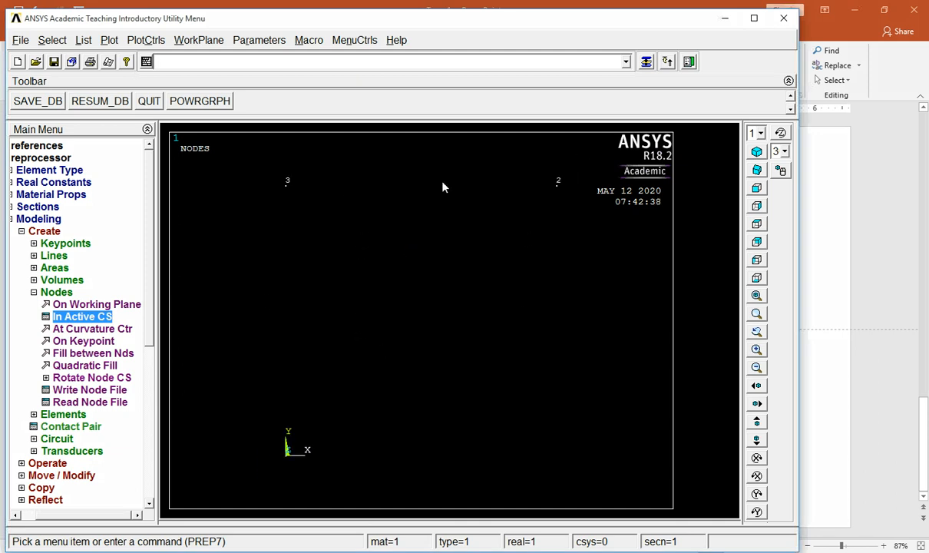
Set the element attributes to type 1 LINK180, material 1 and section 1 A1.
drag(155, 188, 193, 186)
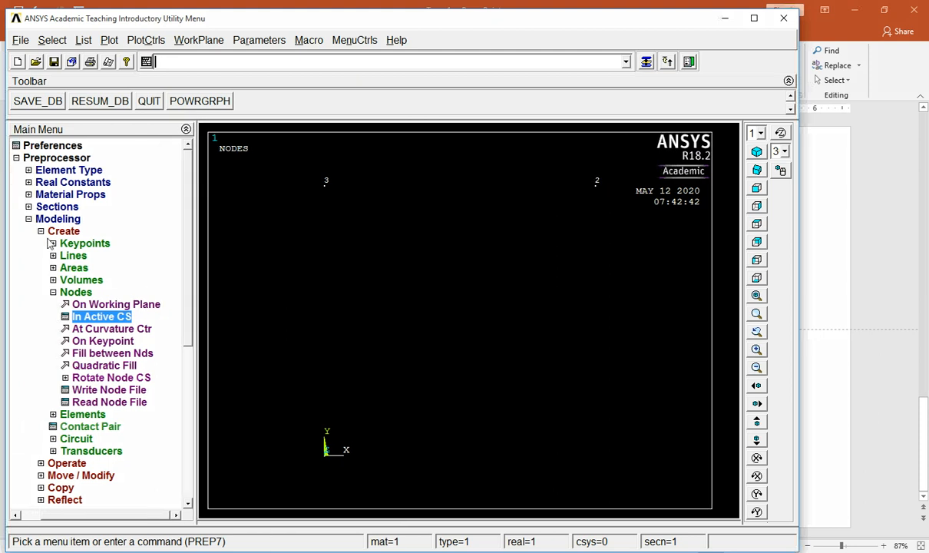
click(62, 291)
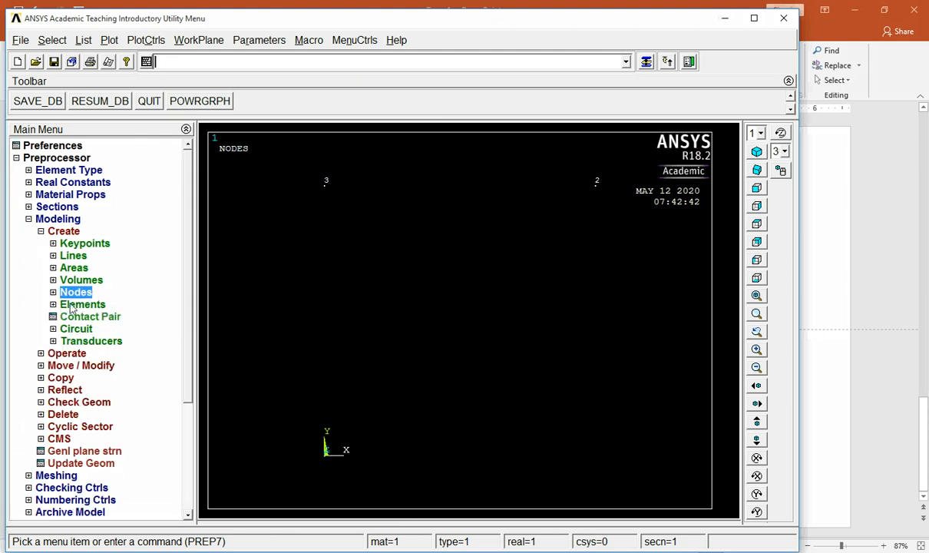
click(73, 307)
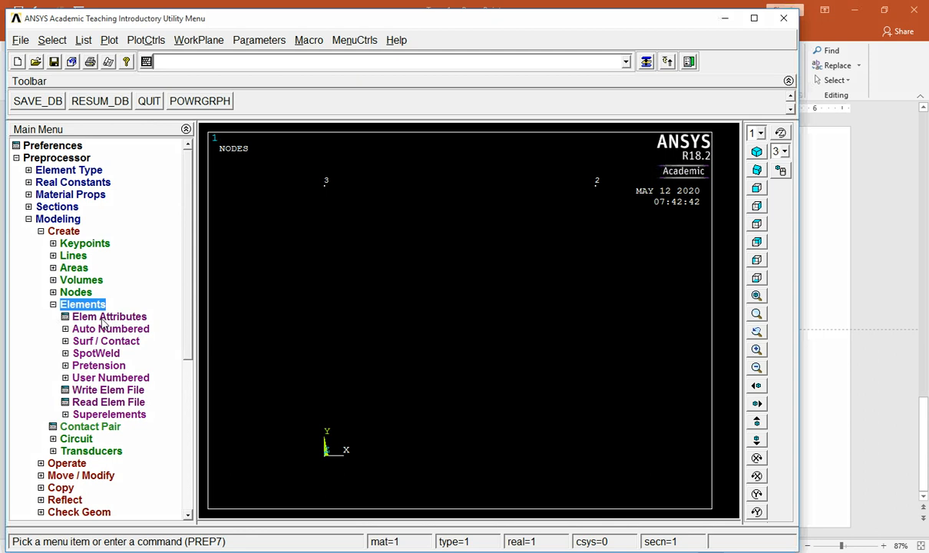
click(103, 318)
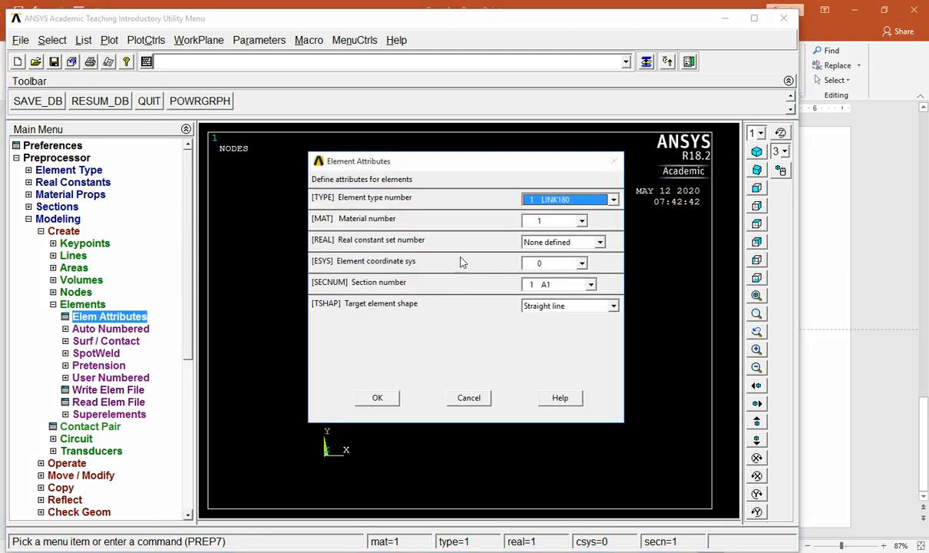
drag(511, 168, 672, 226)
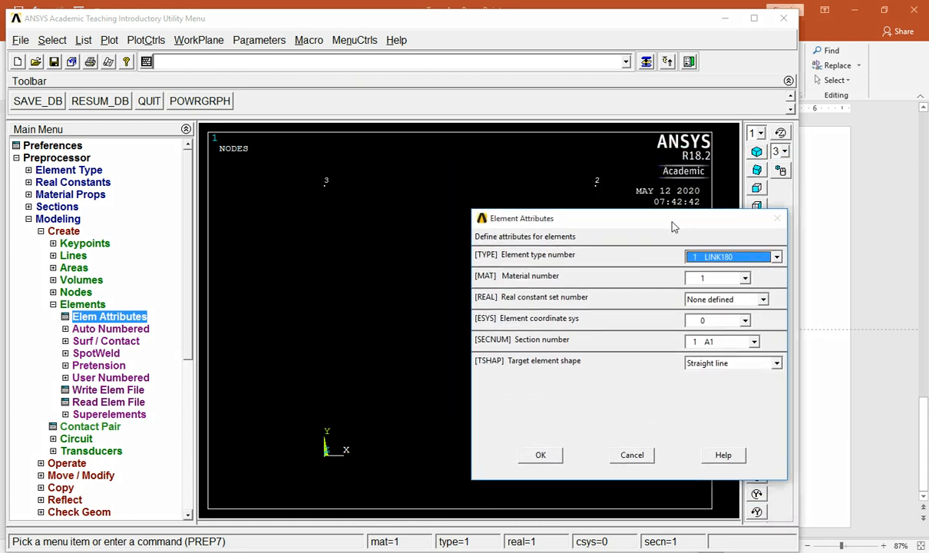
click(746, 280)
click(747, 280)
click(755, 343)
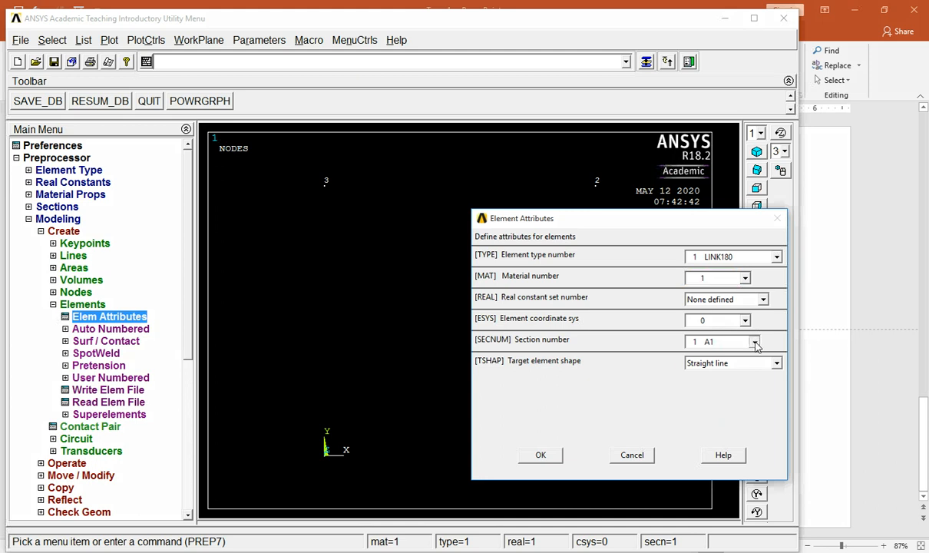
click(755, 343)
click(540, 454)
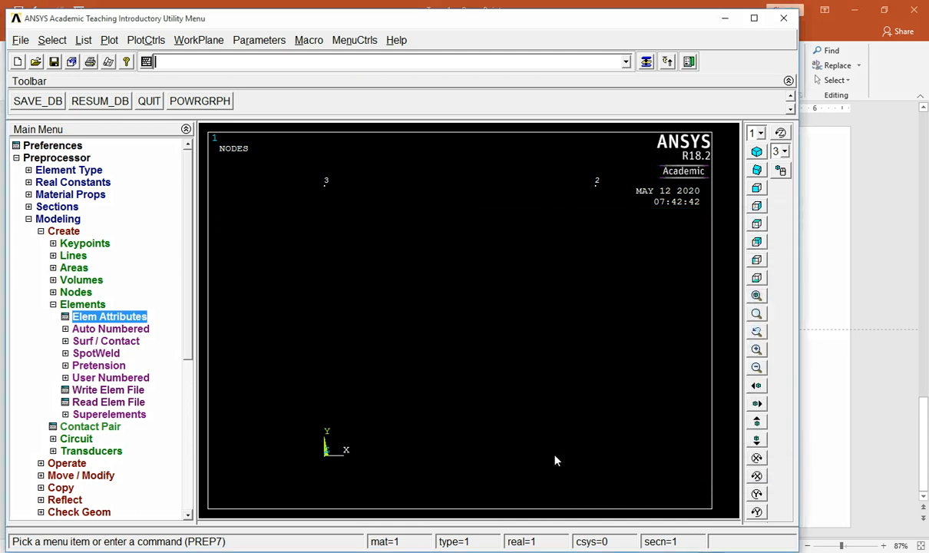
Create user-numbered element 1 through nodes, from node 1 at the origin to node 2.
click(110, 377)
click(113, 389)
click(564, 277)
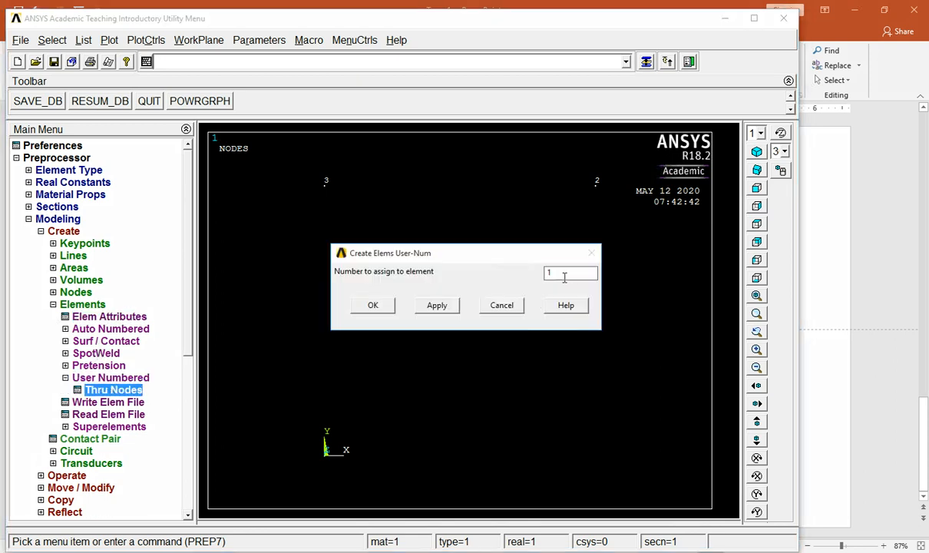
click(372, 307)
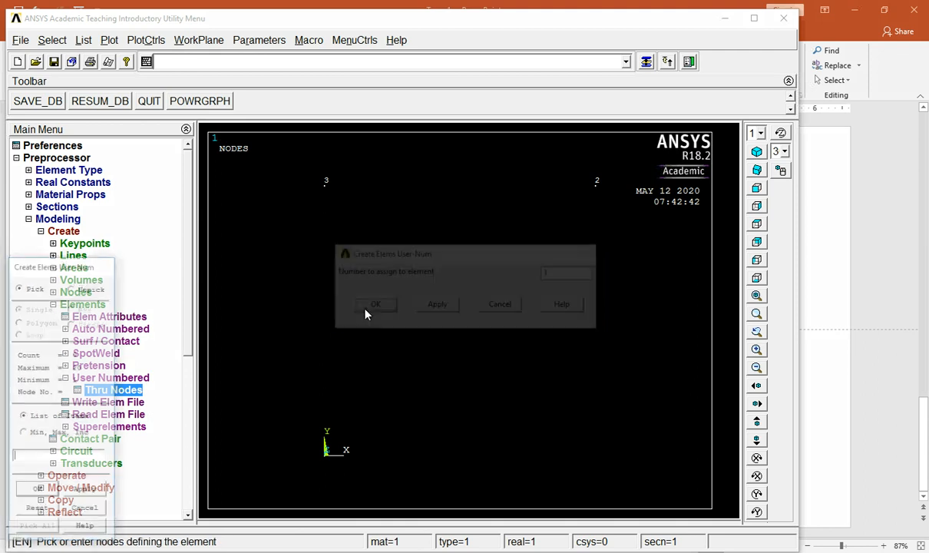
click(332, 457)
click(598, 182)
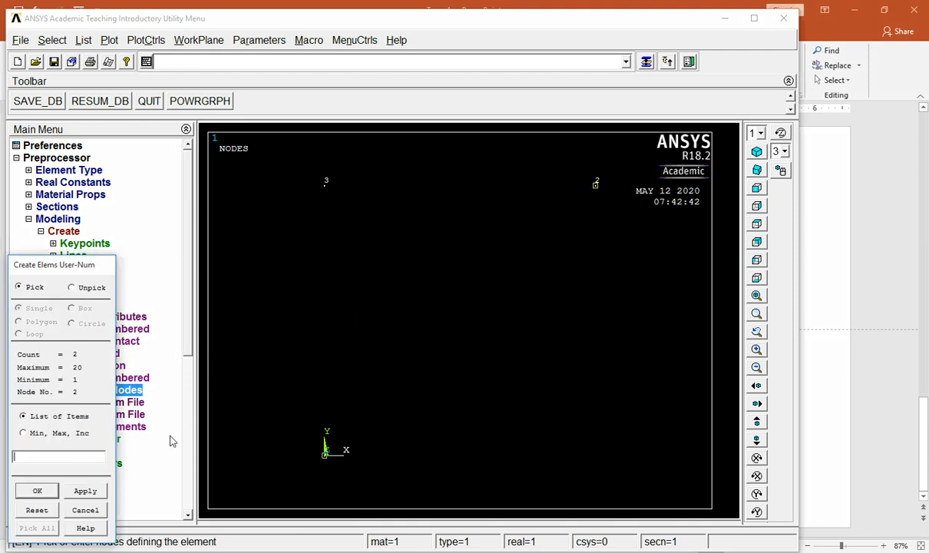
click(86, 490)
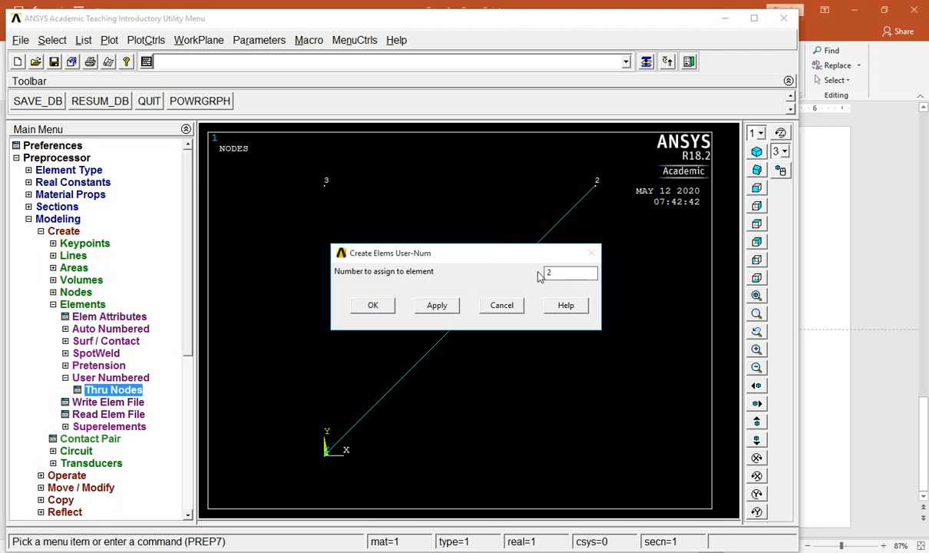
Create user-numbered element 2 from node 3 to node 2.
click(372, 305)
click(326, 183)
click(596, 183)
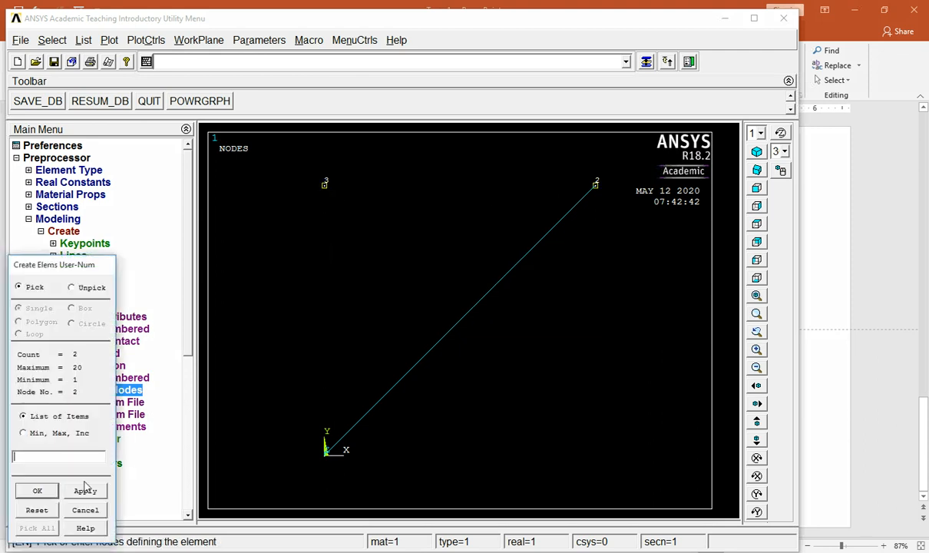
click(37, 490)
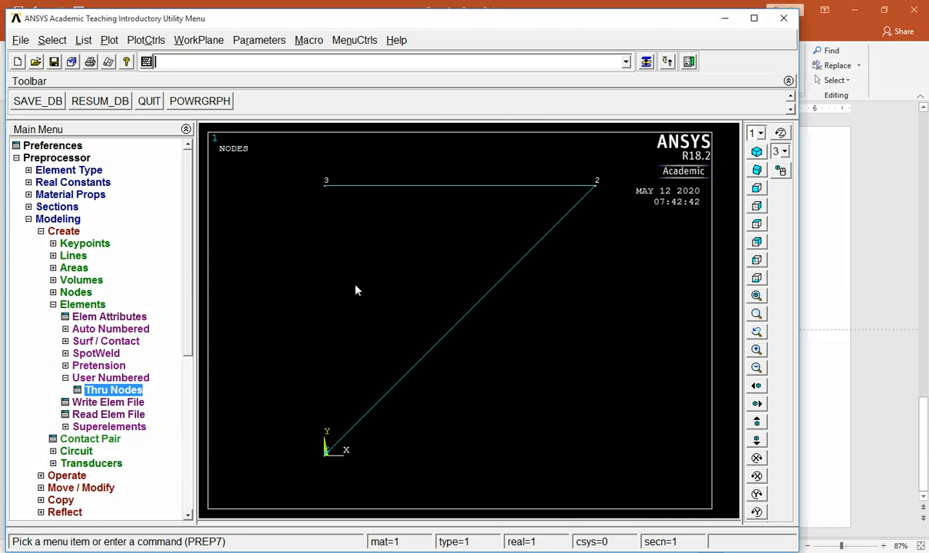
click(28, 219)
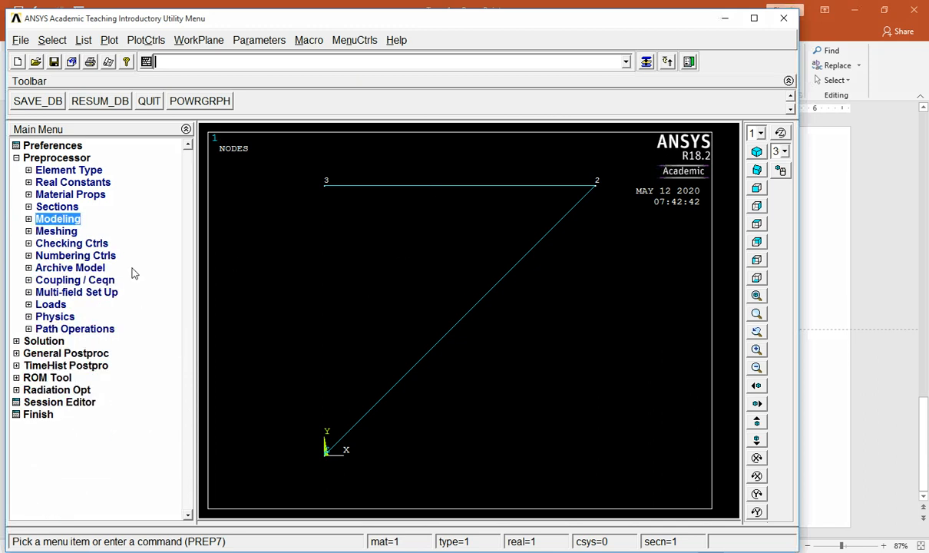
Turn on node numbers and set the element/attribute numbering to Element numbers in the plot display.
click(132, 41)
click(161, 94)
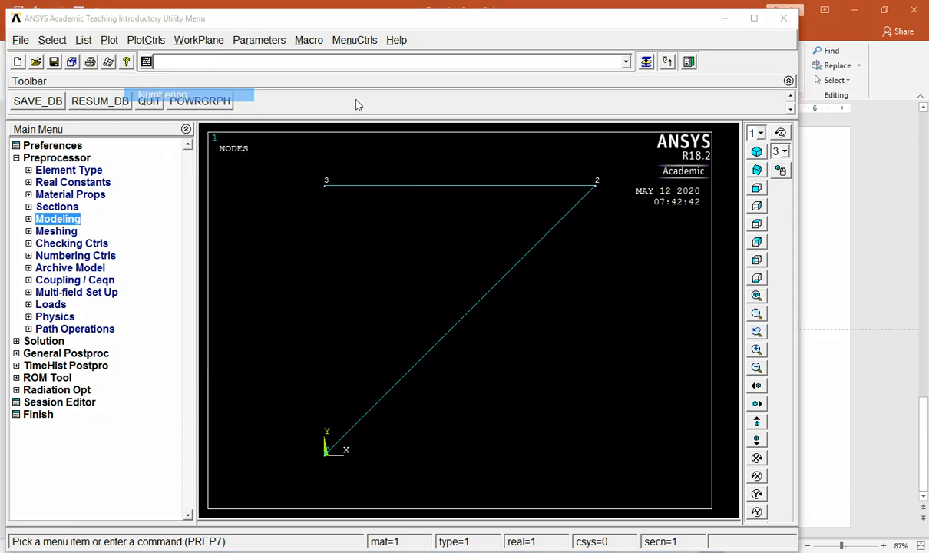
click(545, 281)
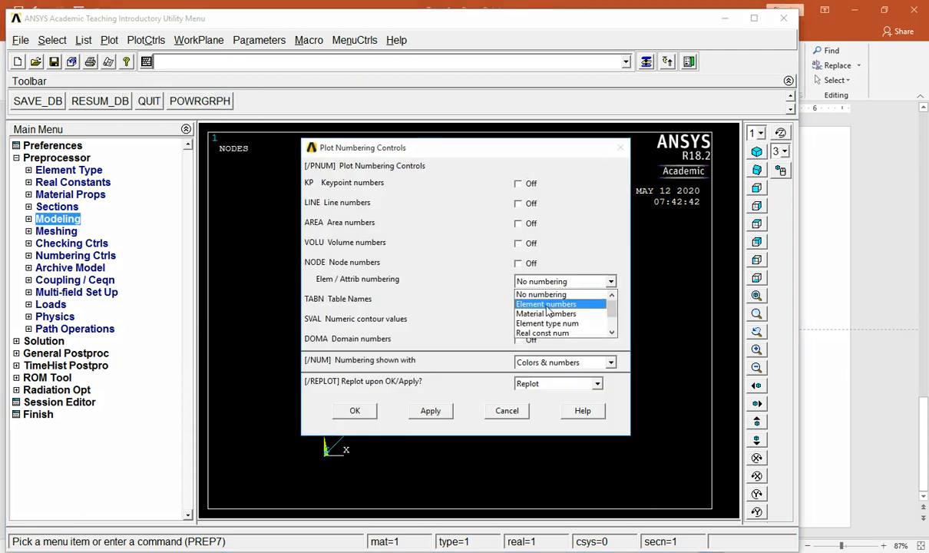
click(547, 304)
click(519, 264)
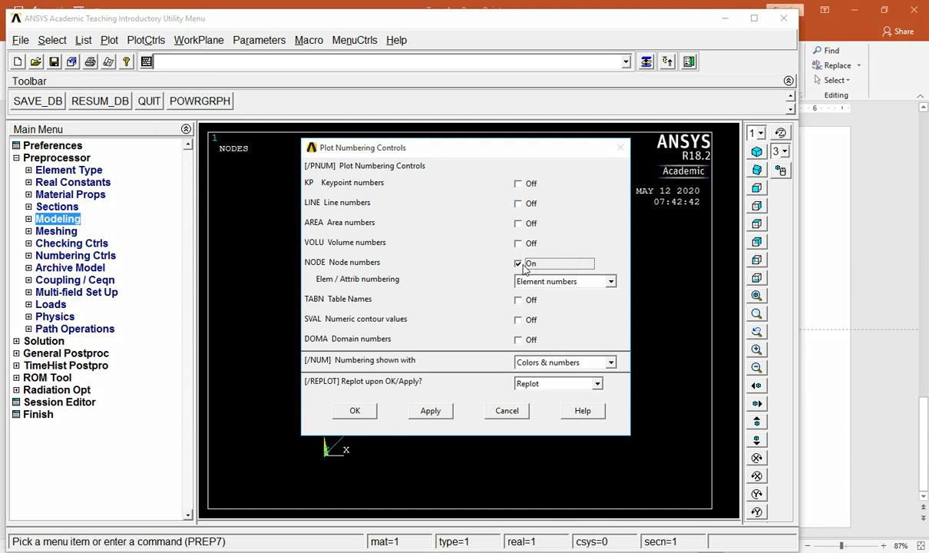
click(358, 410)
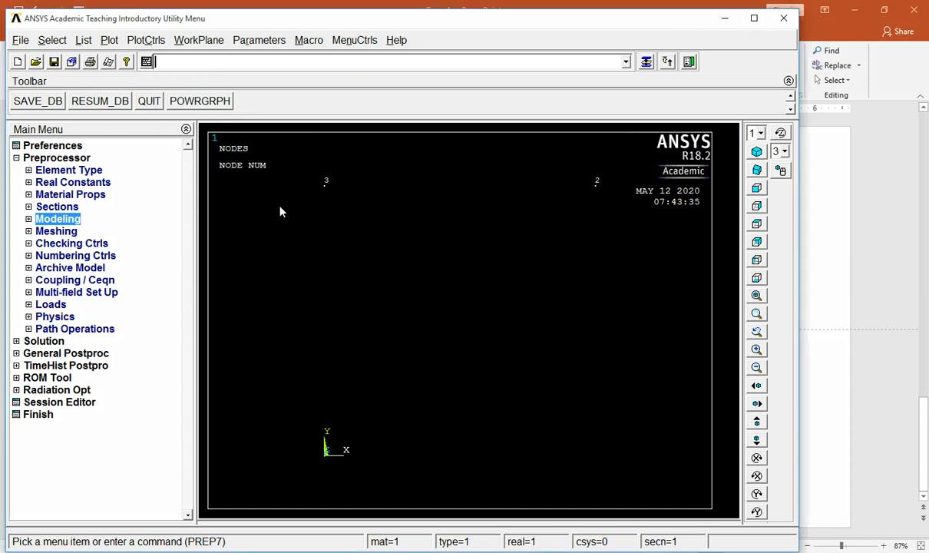
Fit the model in the view and plot the numbered truss elements.
right_click(426, 199)
click(464, 251)
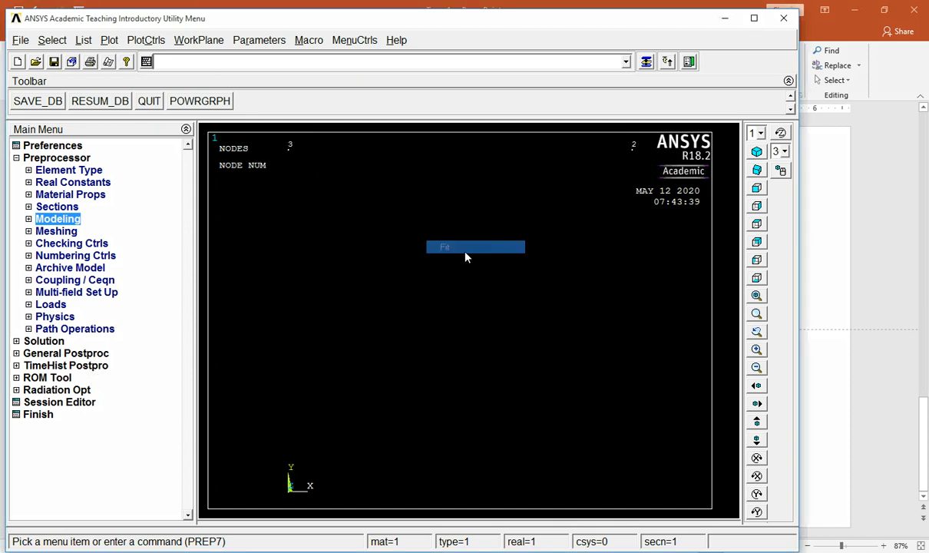
click(109, 40)
click(153, 274)
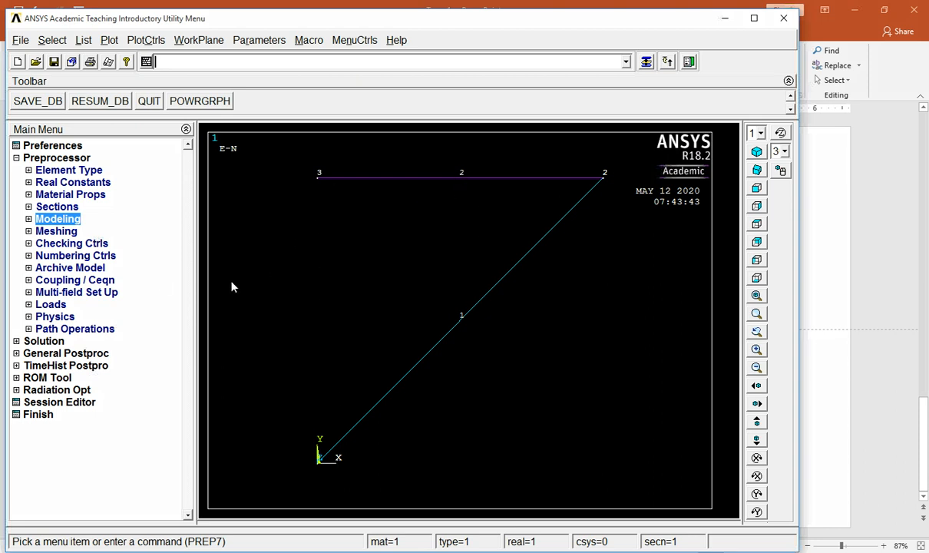
Apply a structural displacement constraint on all DOF at nodes 1 and 3 as a constant value.
click(59, 305)
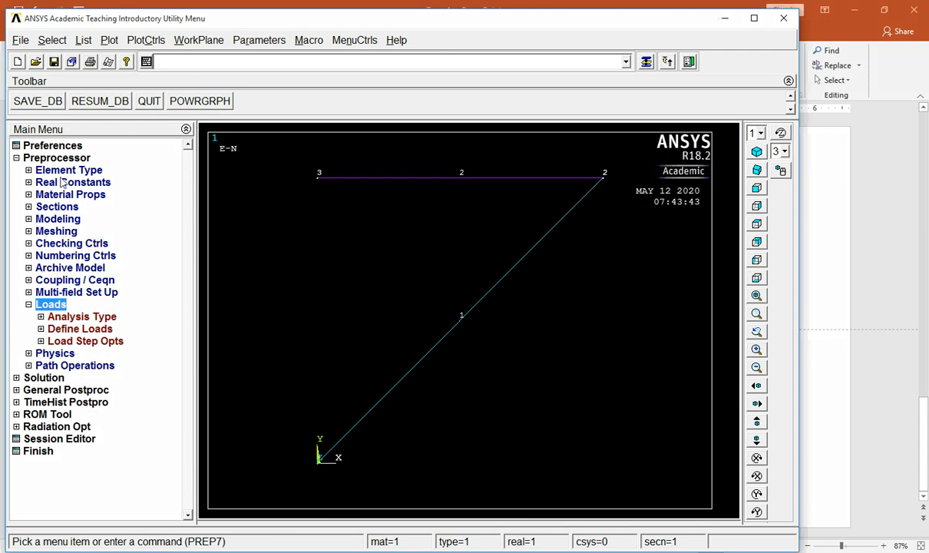
click(86, 329)
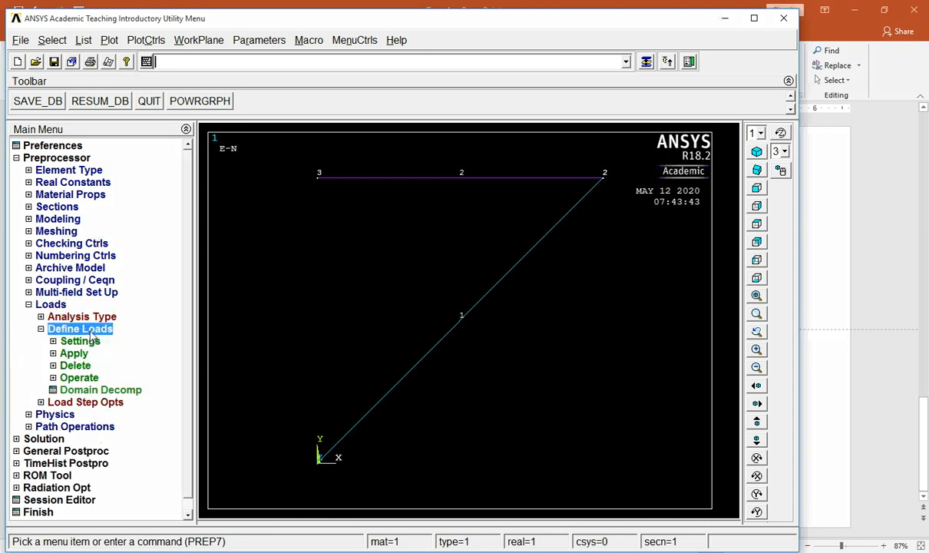
click(75, 353)
click(96, 365)
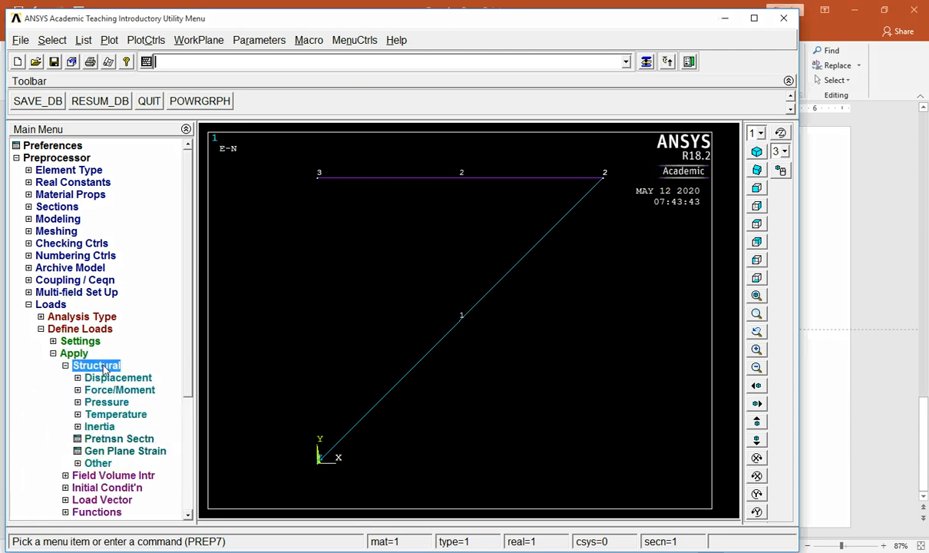
click(115, 378)
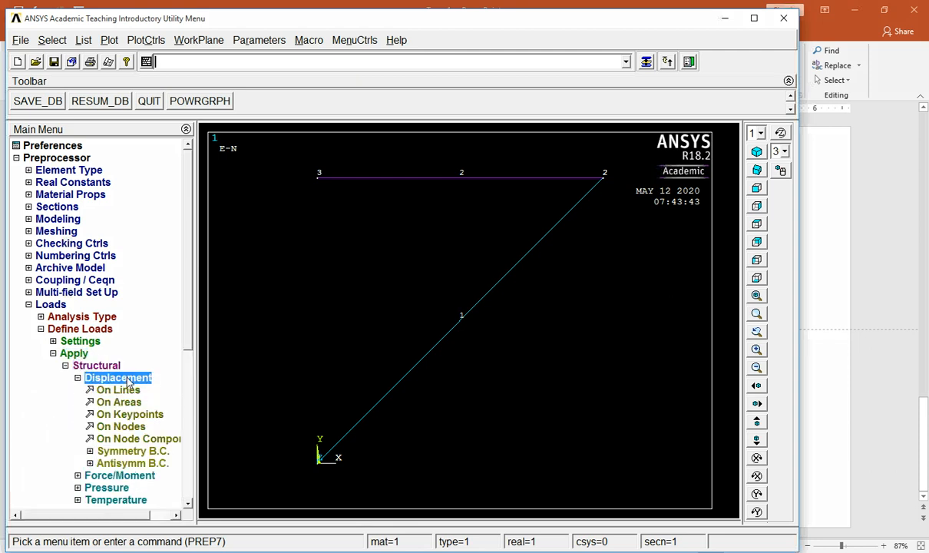
click(98, 427)
click(319, 470)
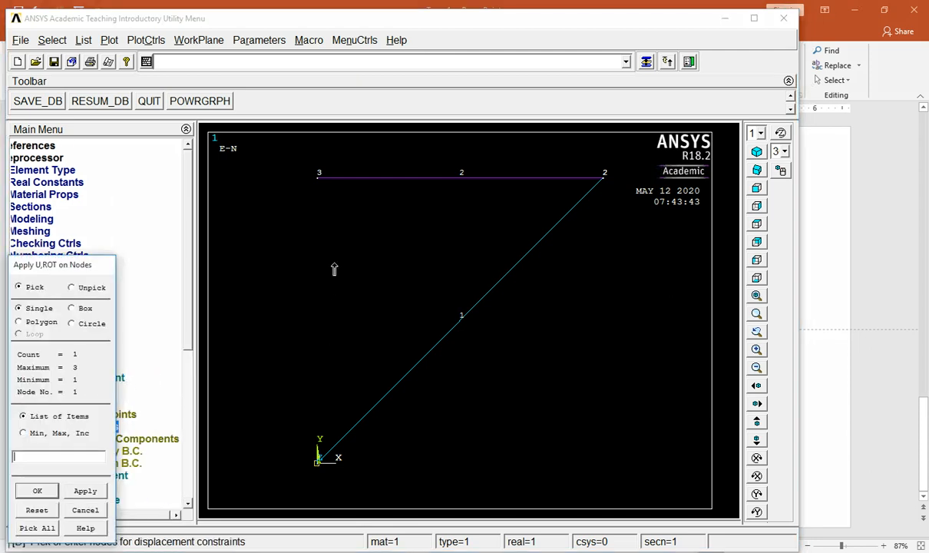
click(317, 178)
click(37, 491)
click(555, 234)
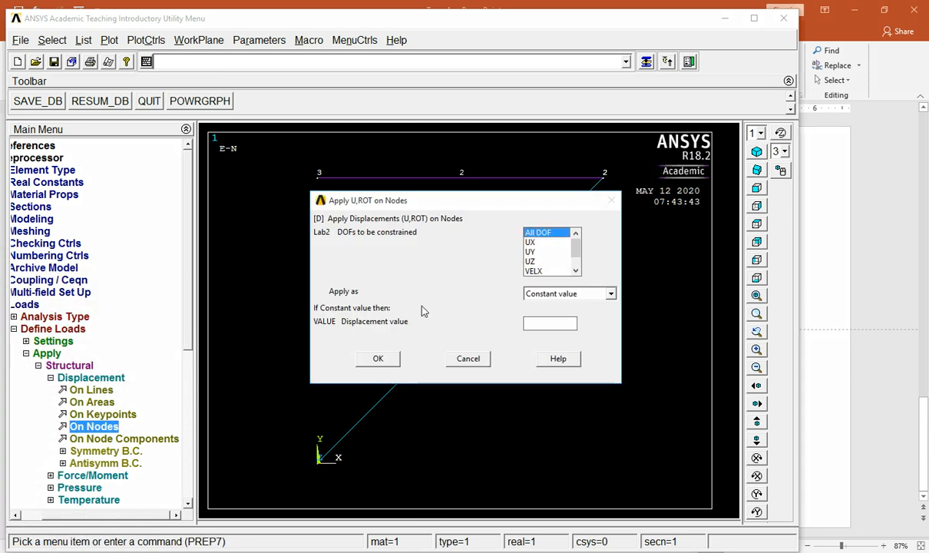
click(538, 321)
click(376, 358)
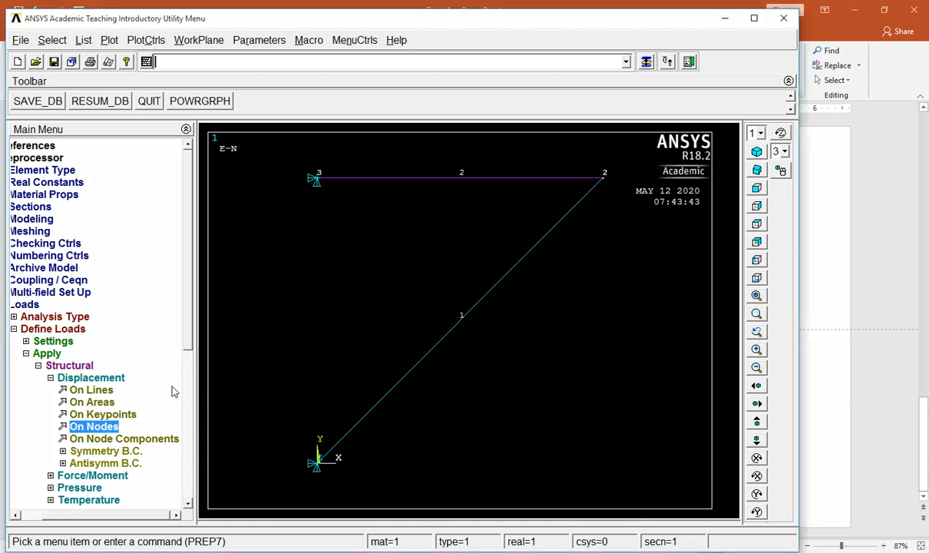
Apply a constant FY force of -100e3 on node 2.
click(51, 378)
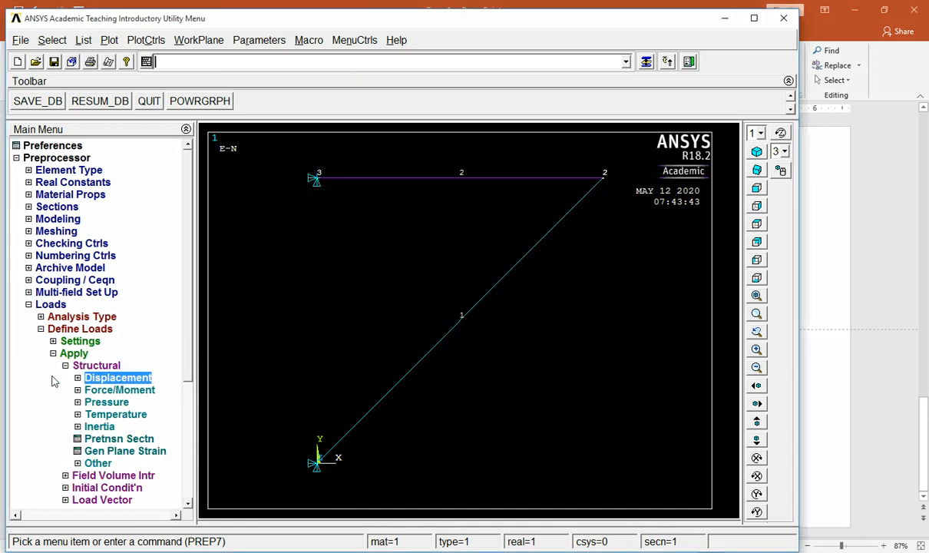
click(112, 391)
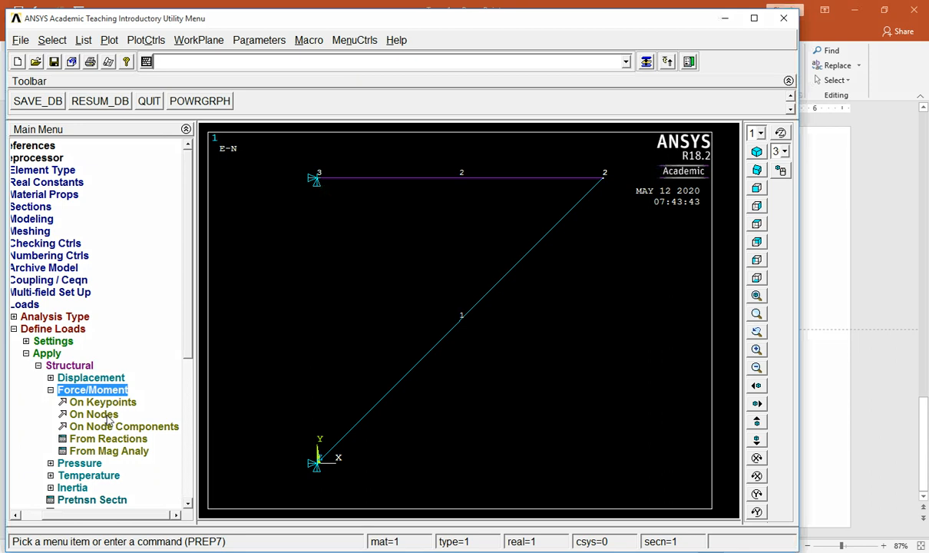
click(109, 419)
click(603, 178)
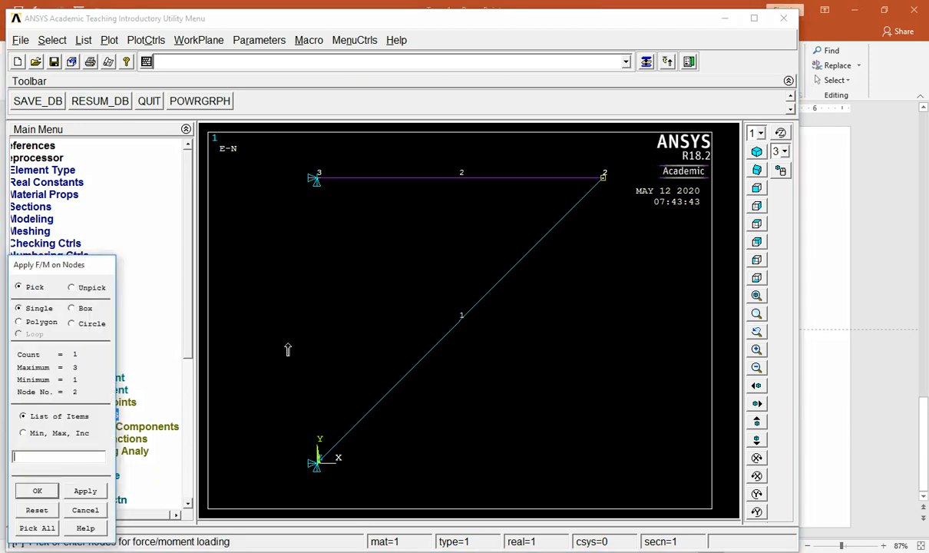
click(48, 490)
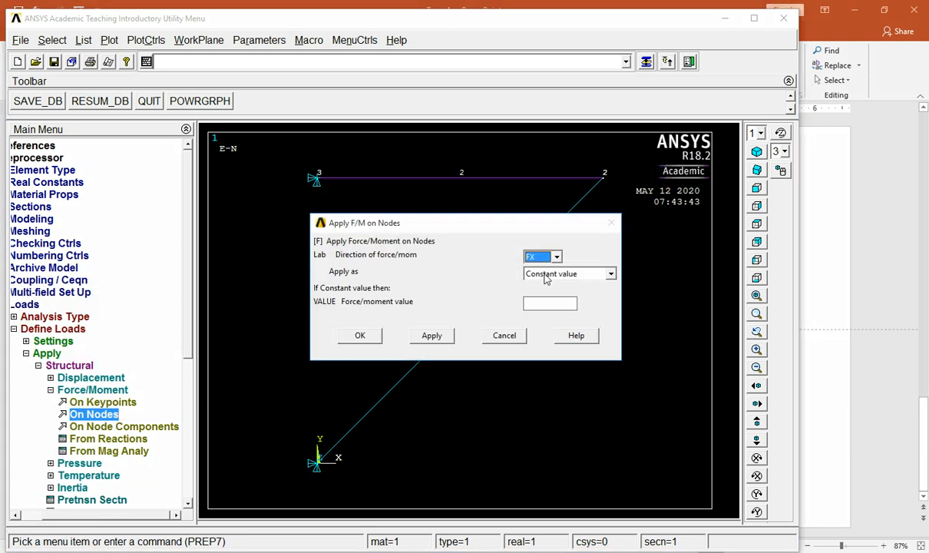
click(557, 257)
click(535, 276)
text(-100e3)
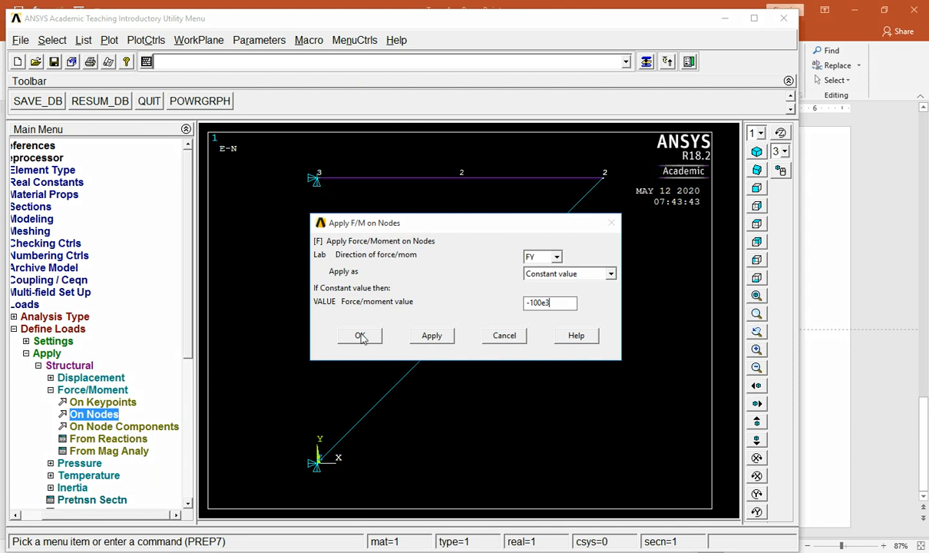
click(359, 336)
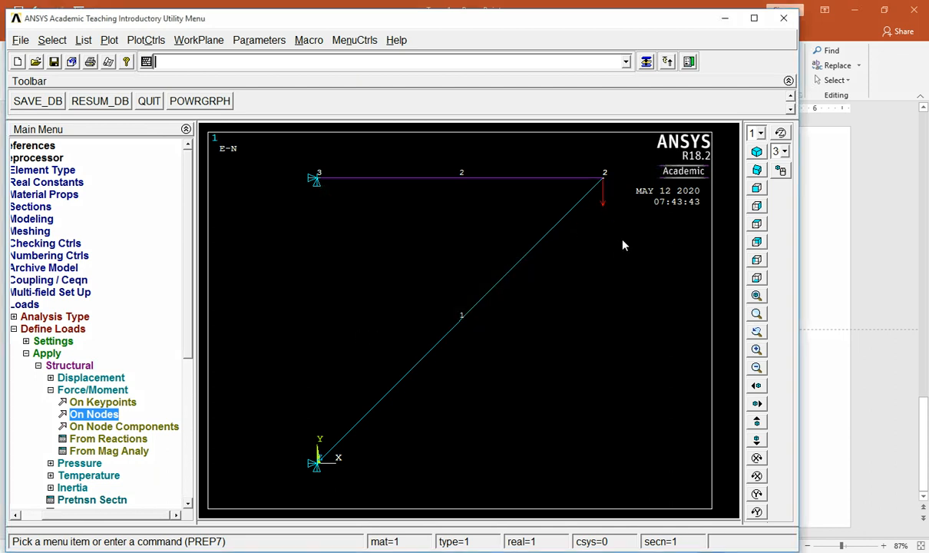
Solve the current load step and close the solution note and status report.
drag(112, 515, 88, 515)
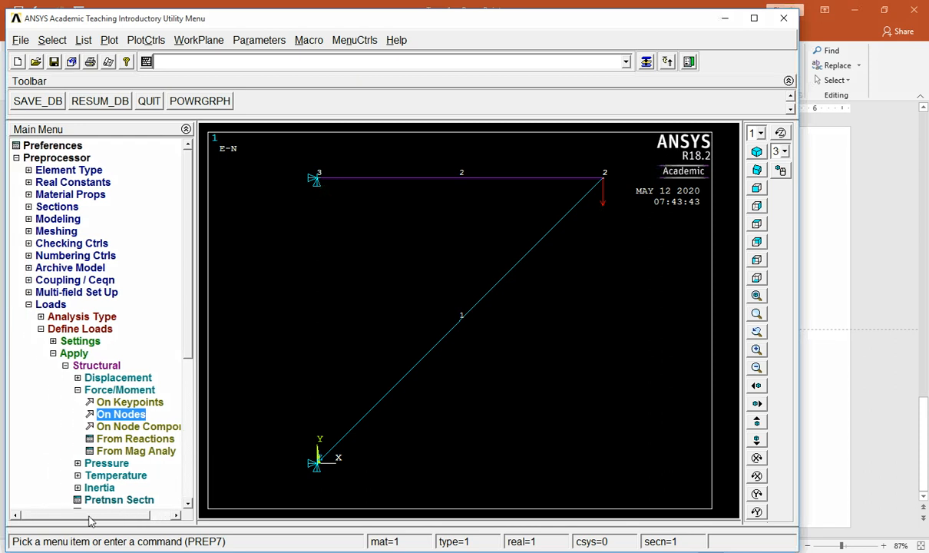
click(28, 305)
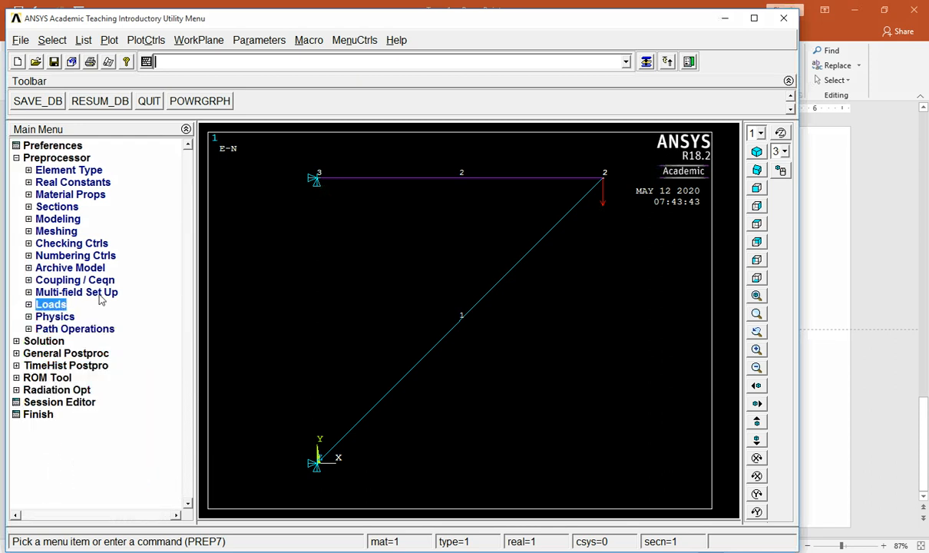
click(16, 158)
click(55, 170)
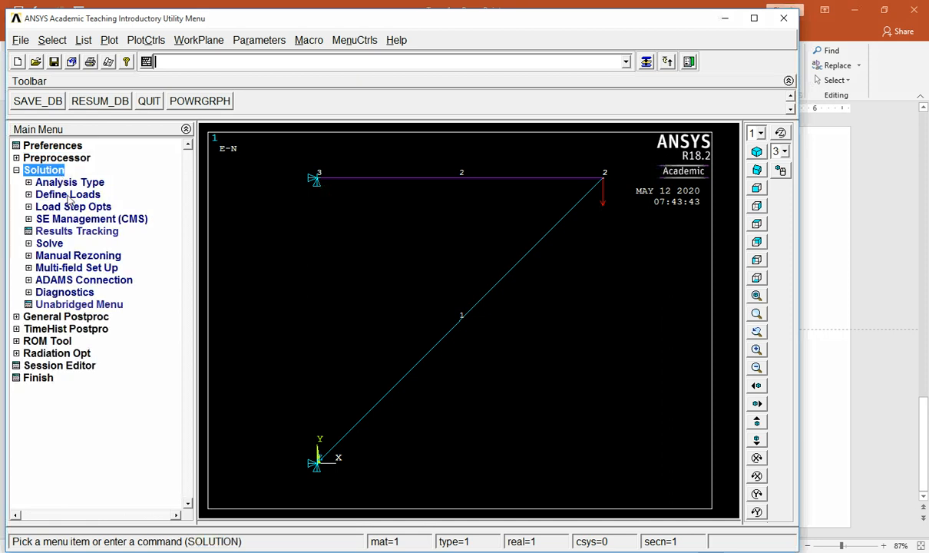
click(54, 243)
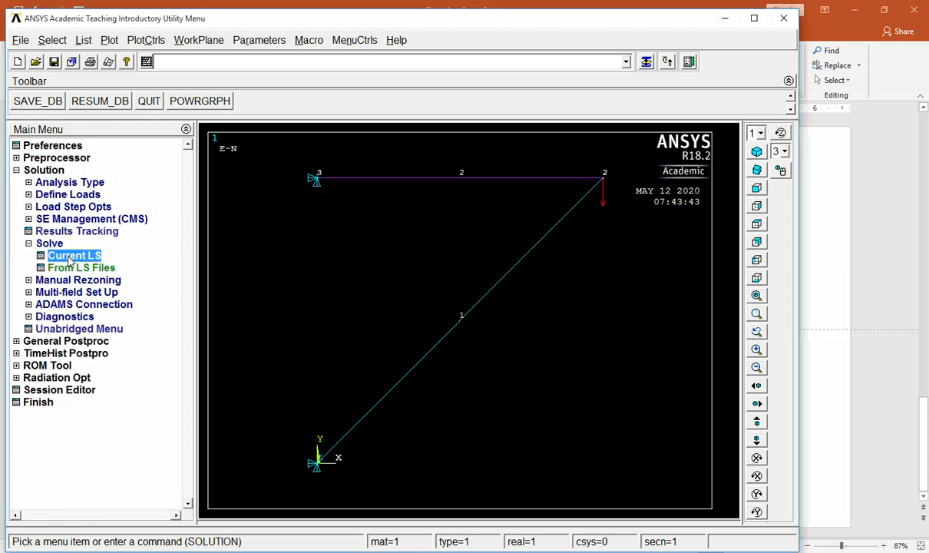
click(71, 255)
click(373, 337)
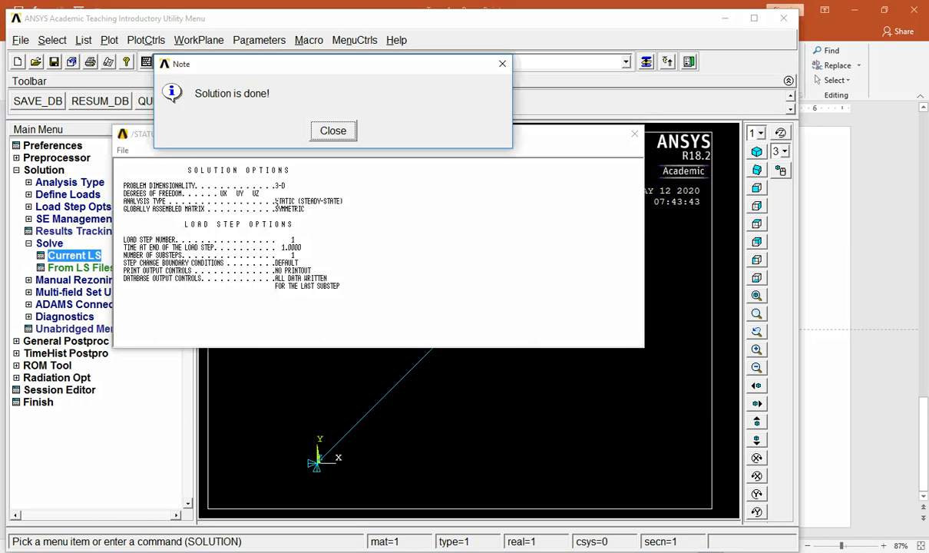
click(320, 139)
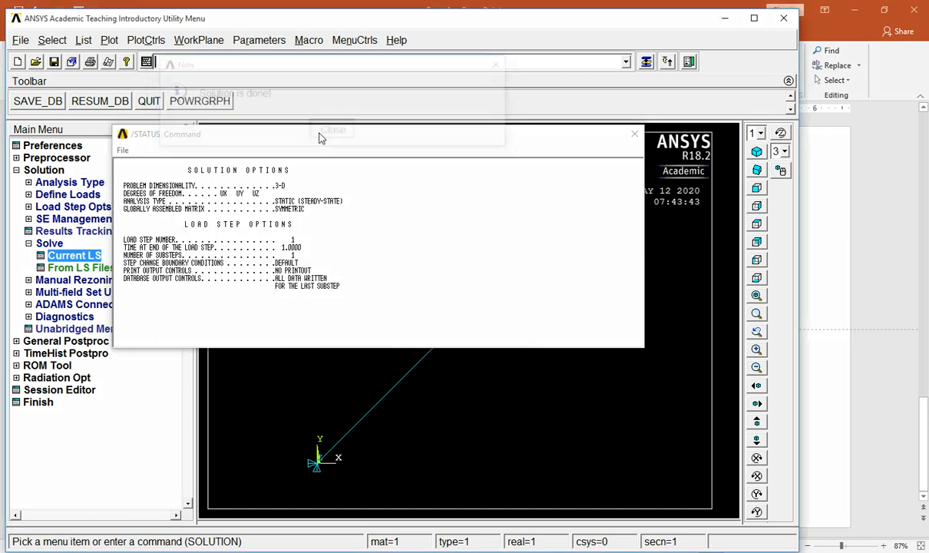
click(121, 151)
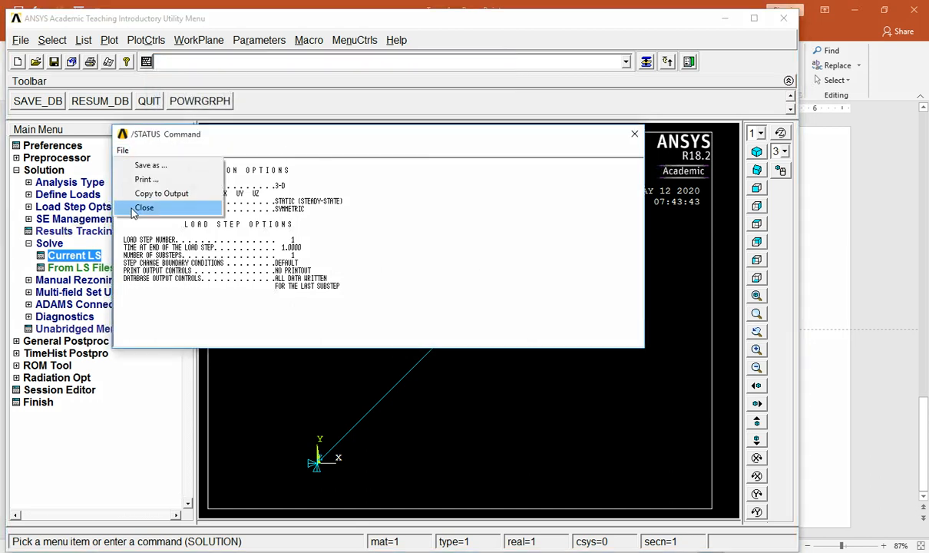
click(143, 208)
List the nodal DOF solution for the displacement vector sum in the general postprocessor.
click(90, 340)
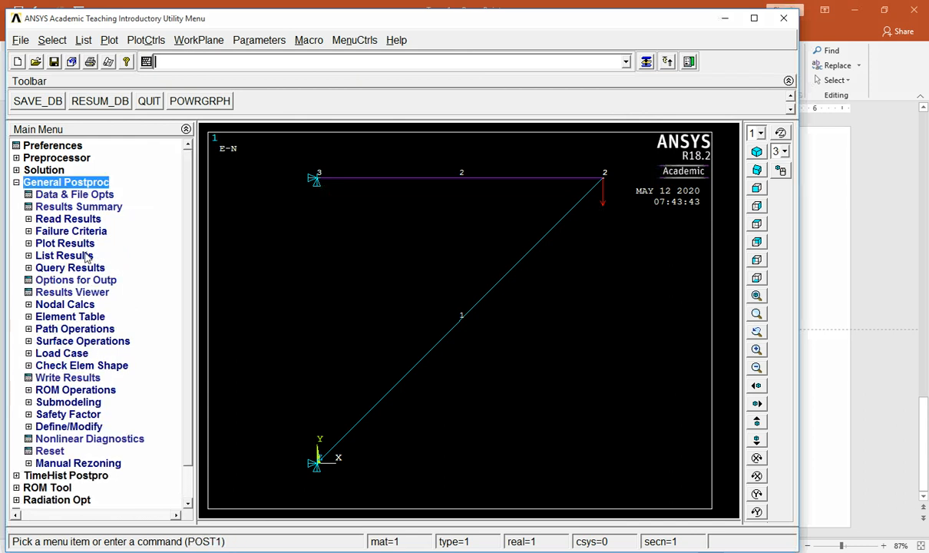
click(86, 255)
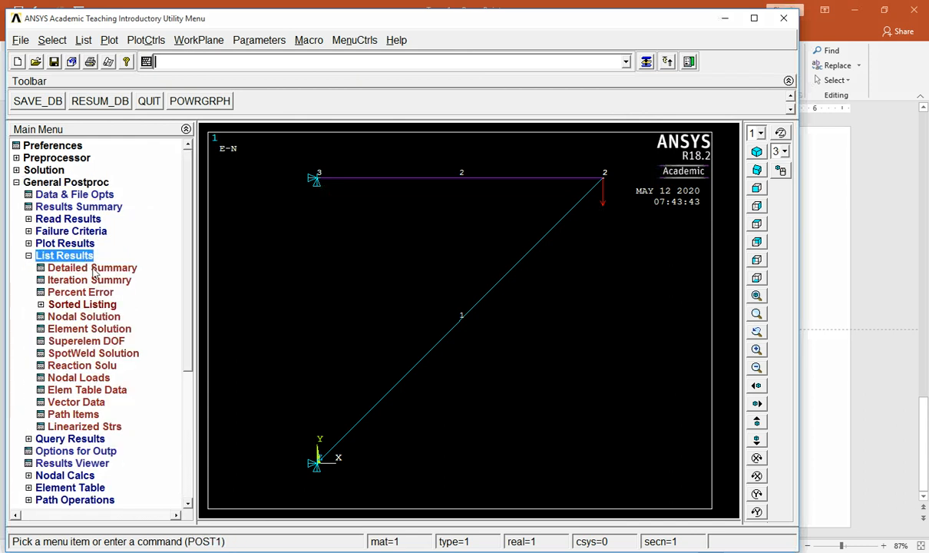
click(88, 315)
double_click(329, 230)
click(349, 279)
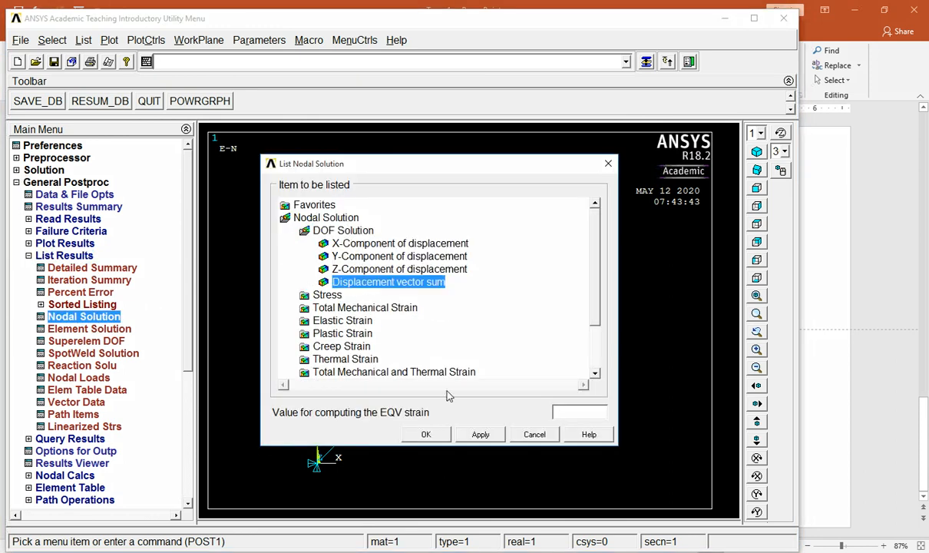
click(426, 435)
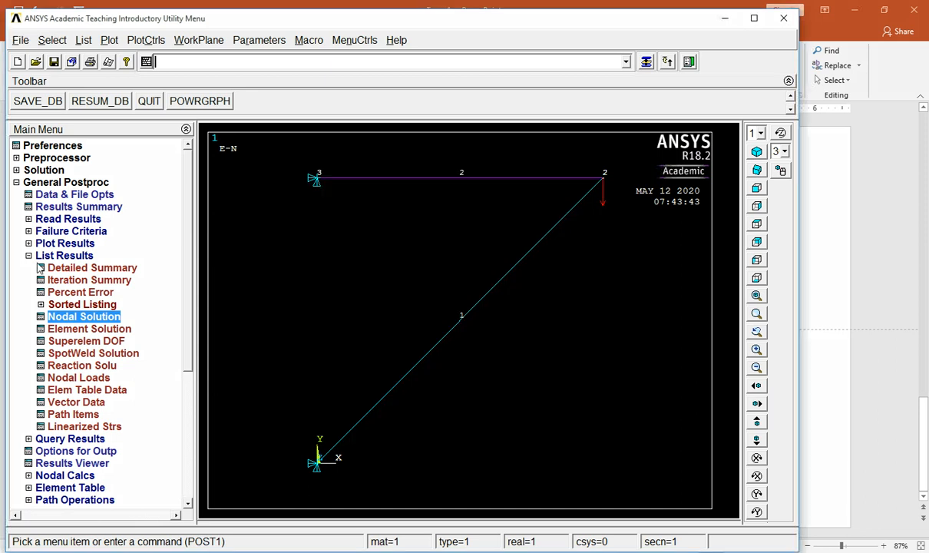
List the displacement vector sum again and examine the UX, UY, UZ and USUM columns for each node.
click(112, 318)
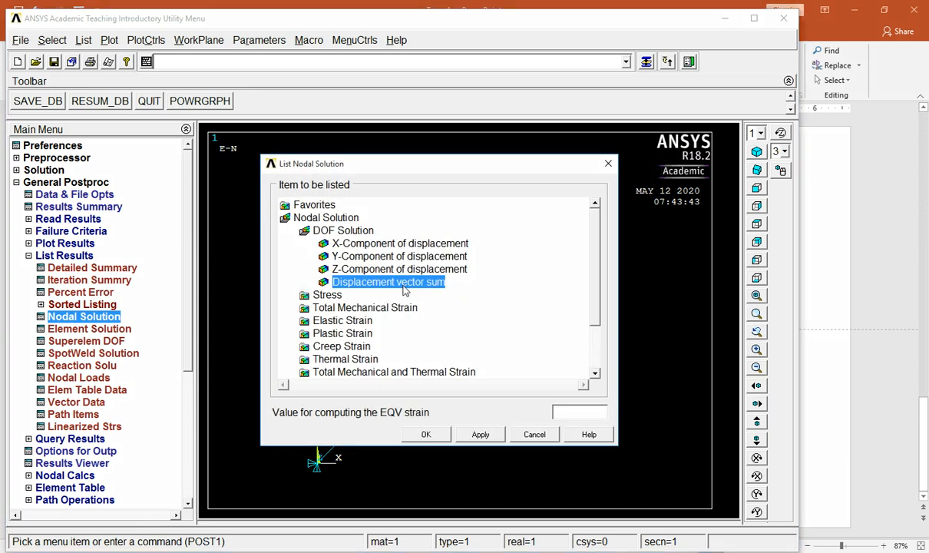
click(426, 435)
mouse_move(126, 240)
mouse_down()
mouse_move(295, 247)
mouse_move(304, 263)
mouse_move(130, 247)
mouse_move(125, 237)
mouse_up()
click(327, 266)
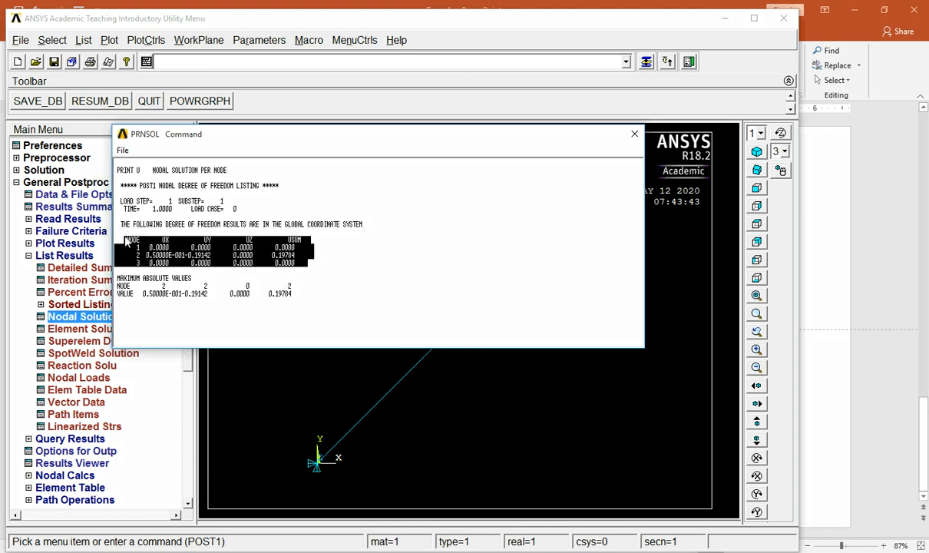
click(253, 250)
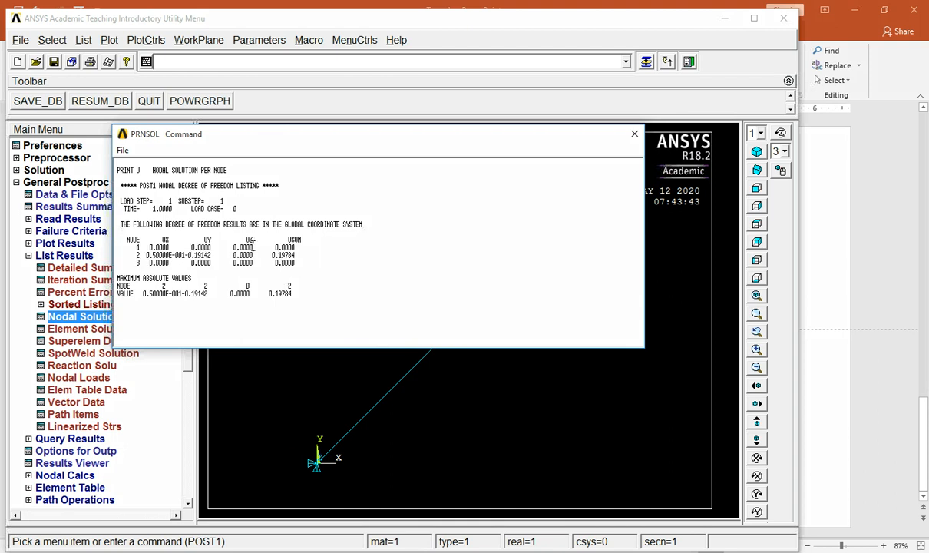
drag(301, 240, 288, 239)
Switch to the Truss-1 presentation in PowerPoint and enter 0 for node 1's x and y displacements in the results table.
click(798, 290)
click(268, 275)
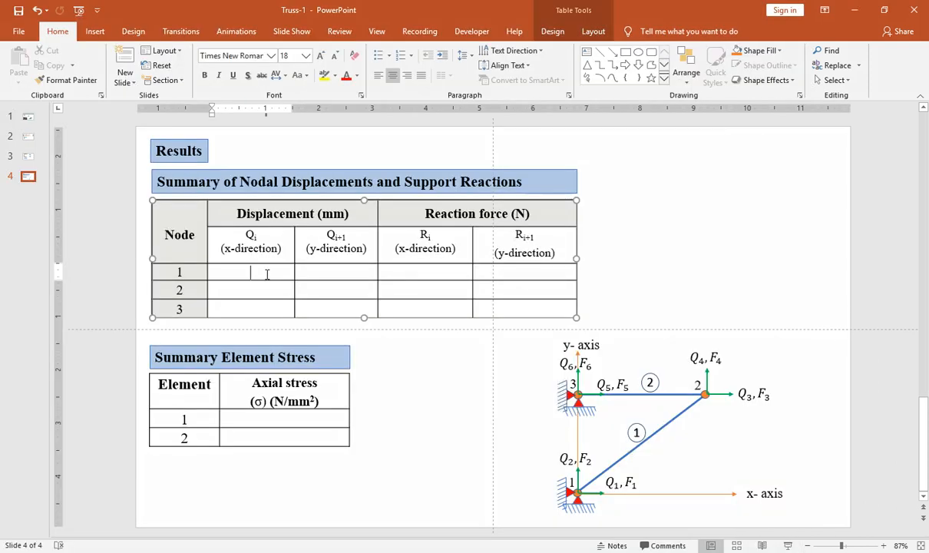
text(0)
click(326, 269)
text(0)
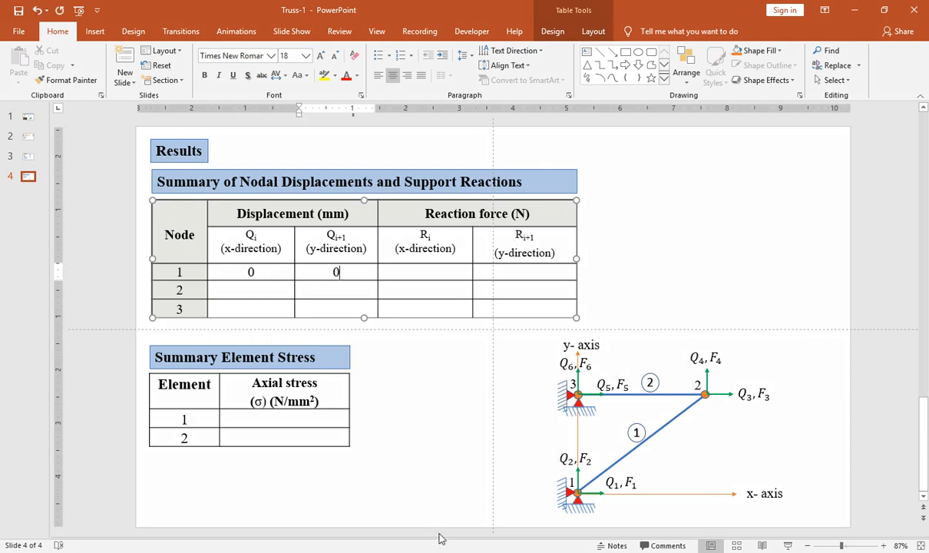
Check node 2's displacement in the ANSYS listing and enter 0.05 as its x-direction displacement in the PowerPoint results table.
click(436, 470)
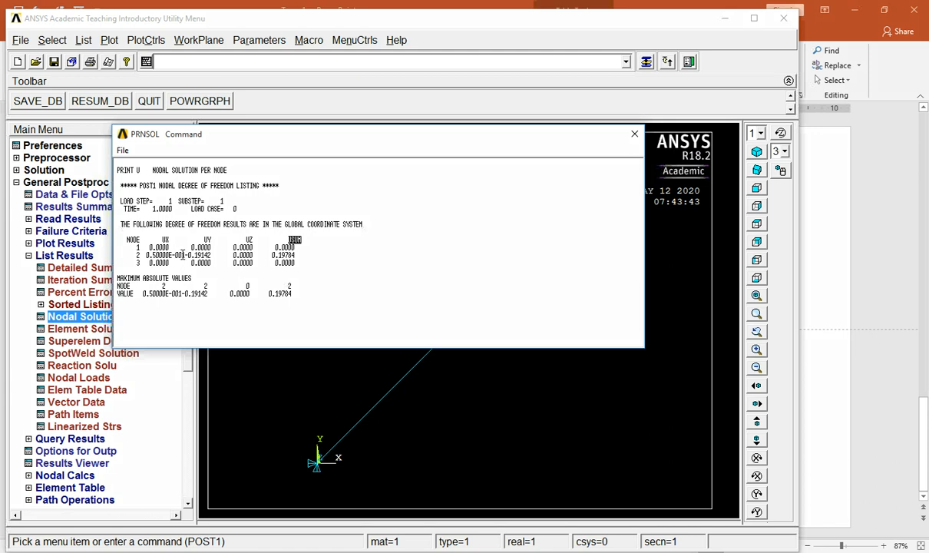
click(460, 552)
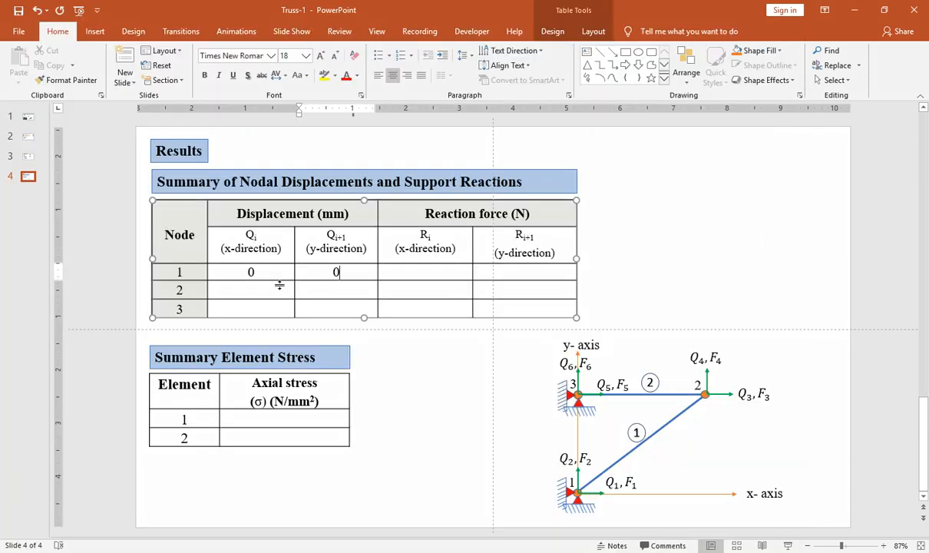
click(274, 288)
text(0.05)
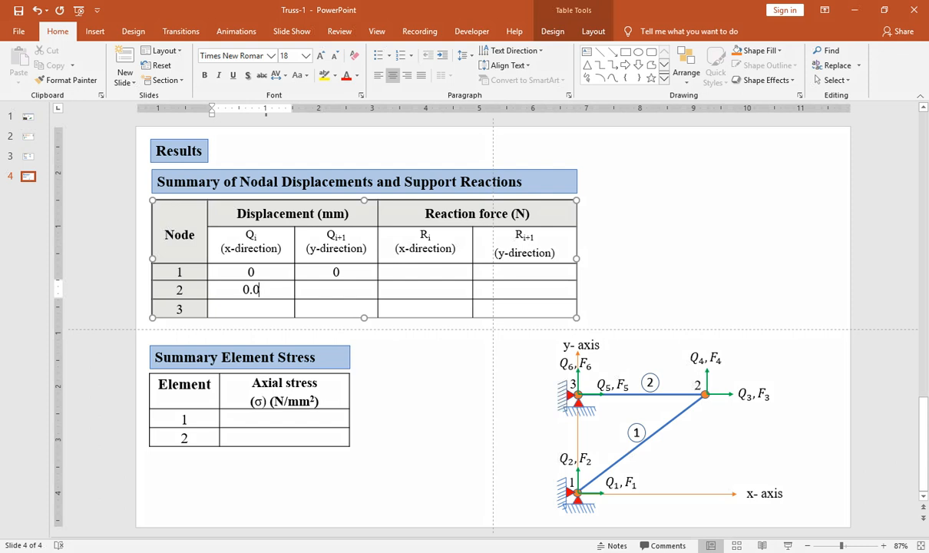
mouse_move(407, 550)
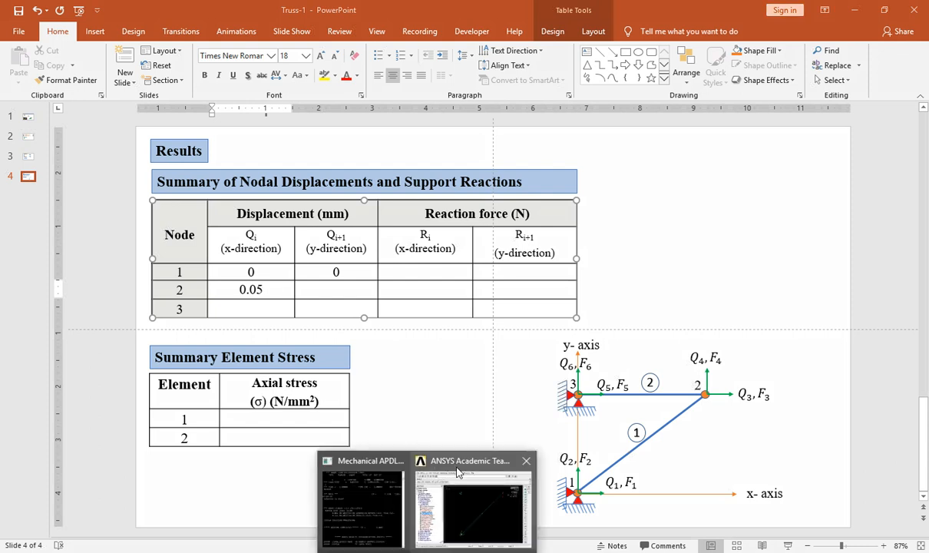
Copy node 2's UY value from the ANSYS listing and enter -0.19142 as its y-direction displacement in the PowerPoint results table.
click(432, 459)
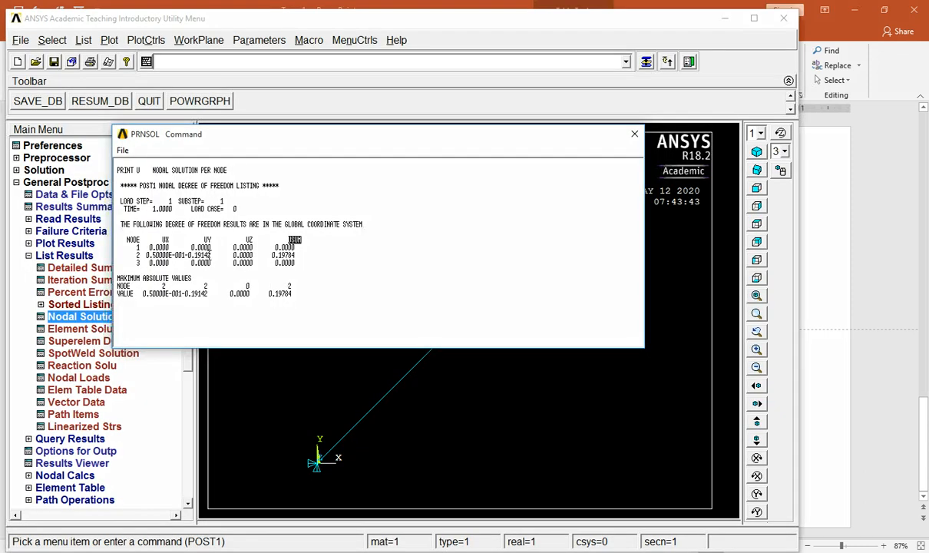
drag(211, 254, 188, 254)
key(alt+Tab)
click(336, 289)
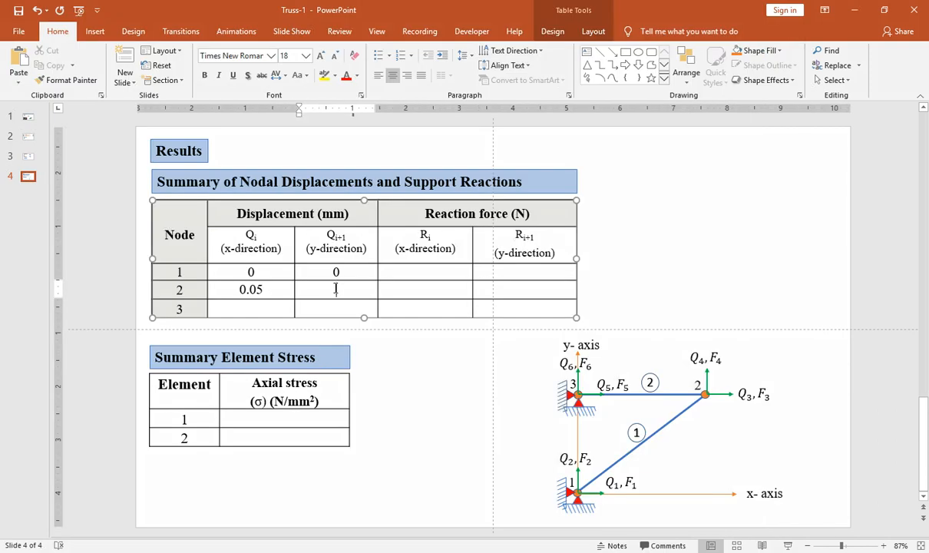
text(-0.19142)
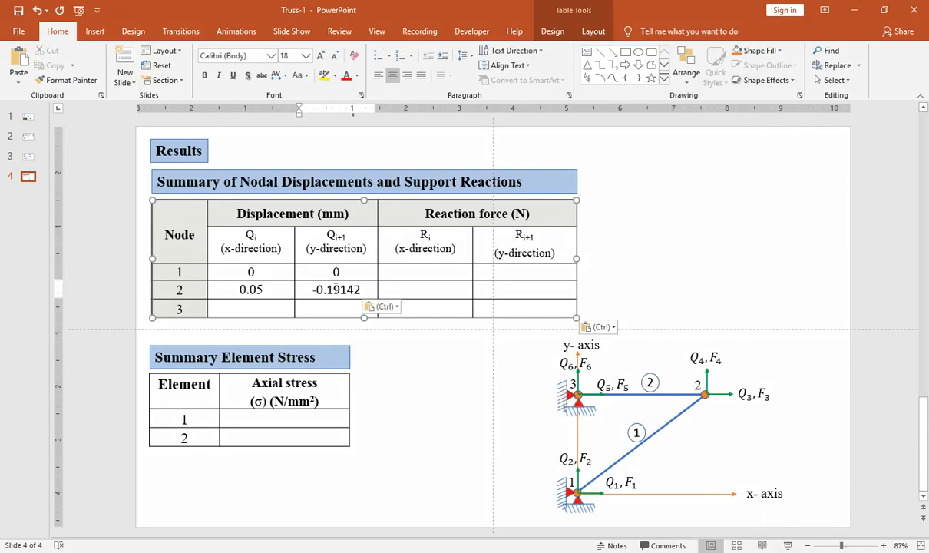
Enter 0 for node 3's x- and y-direction displacements in the results table.
click(263, 308)
text(0)
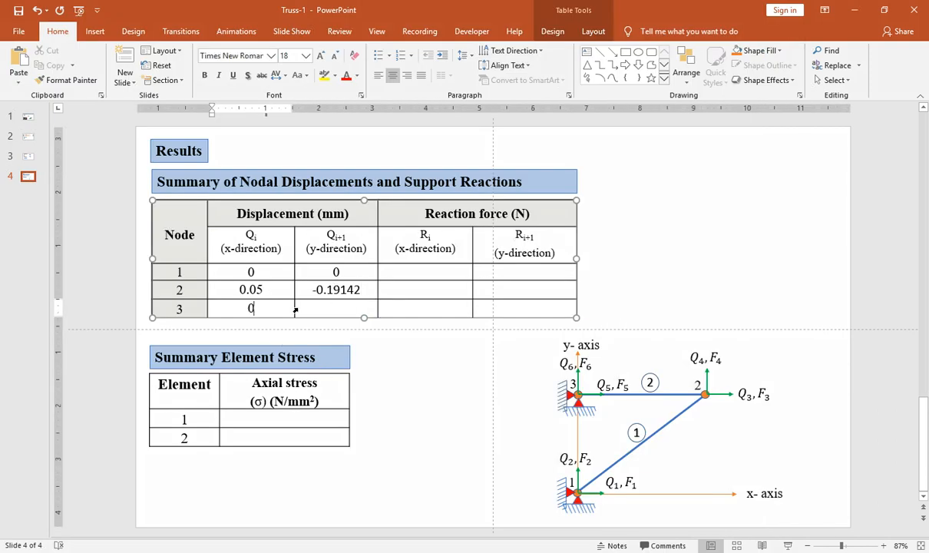
click(338, 310)
text(0)
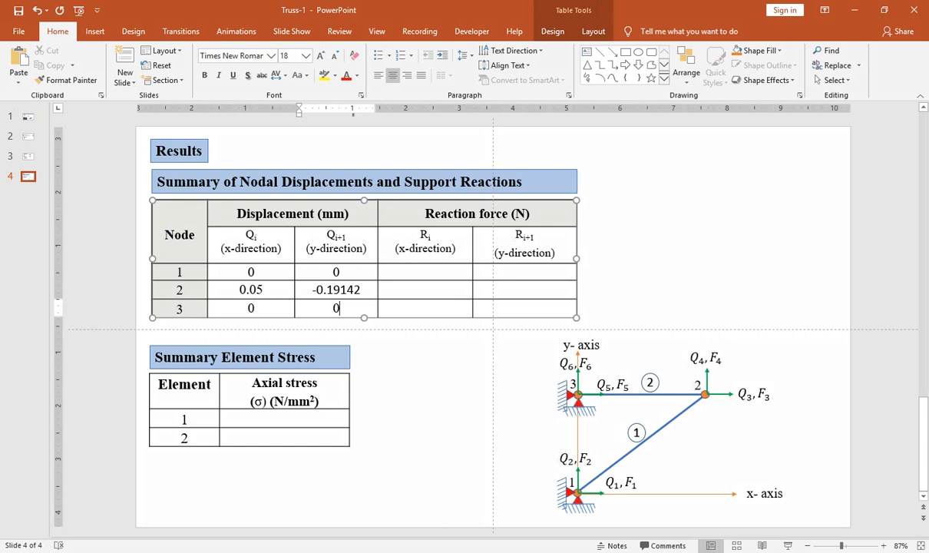
Switch to ANSYS, close the displacement listing and list the reaction solution for all items.
mouse_move(430, 547)
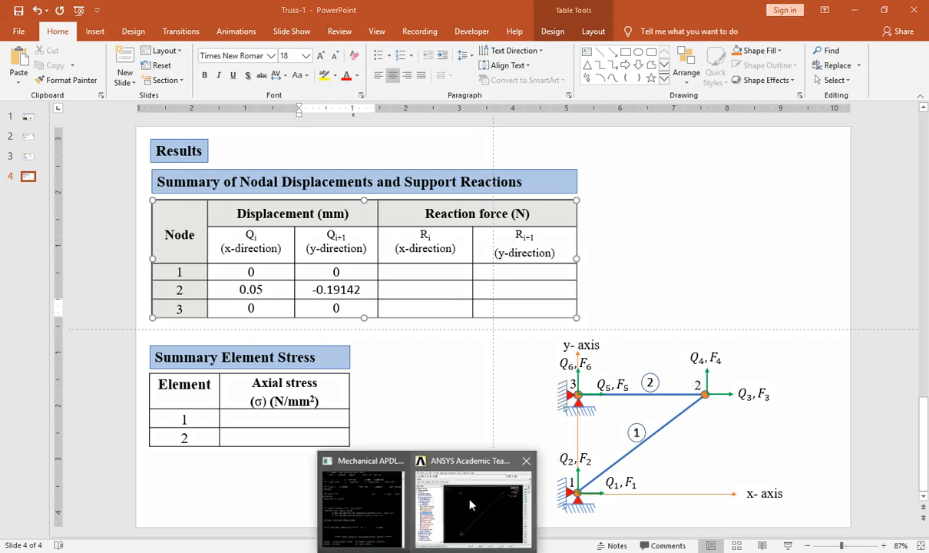
click(443, 471)
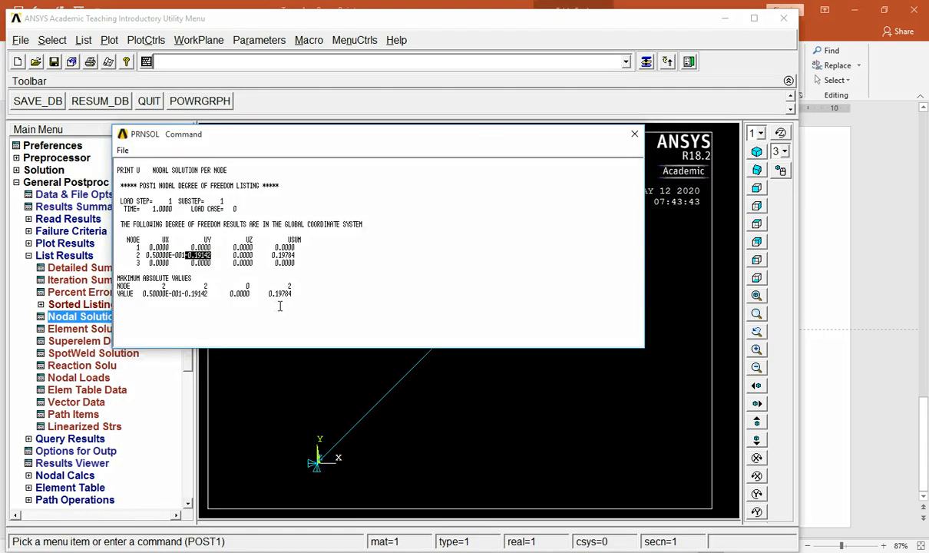
click(633, 134)
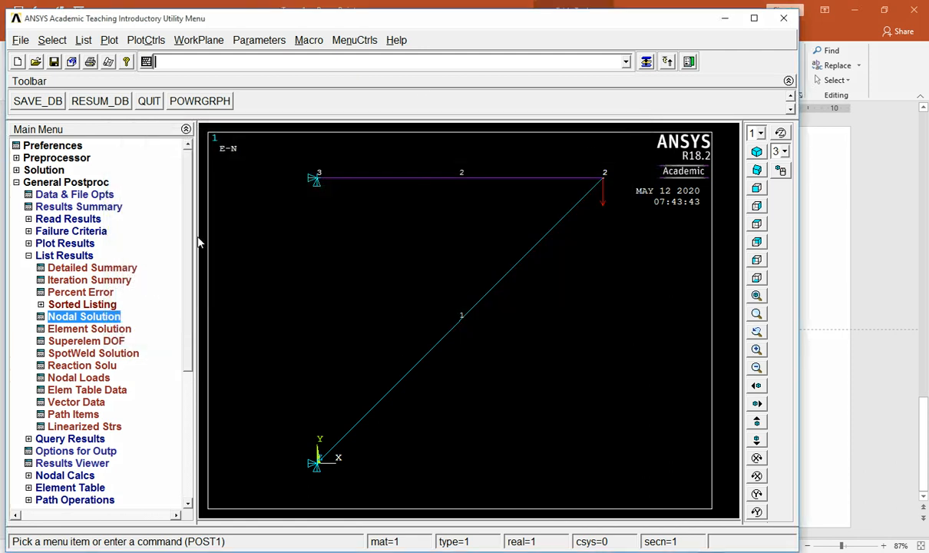
click(98, 366)
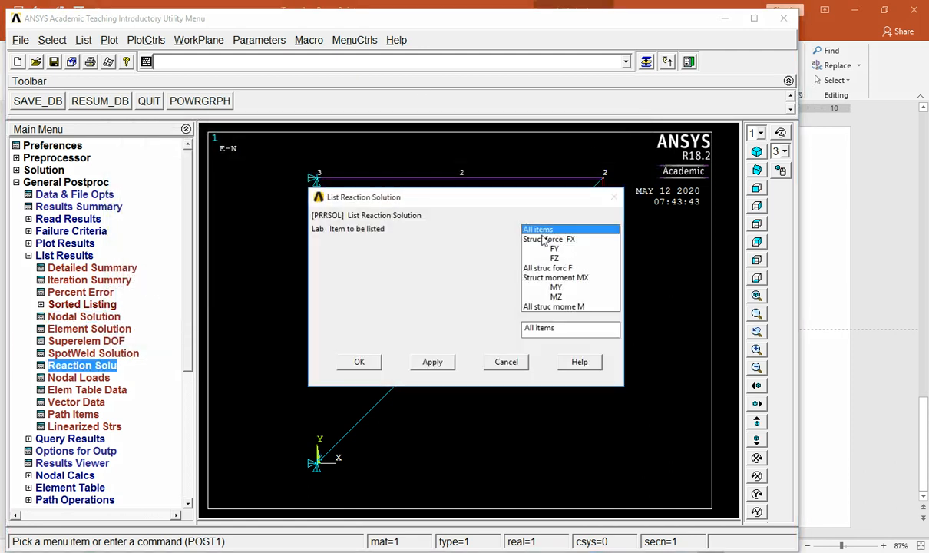
click(361, 361)
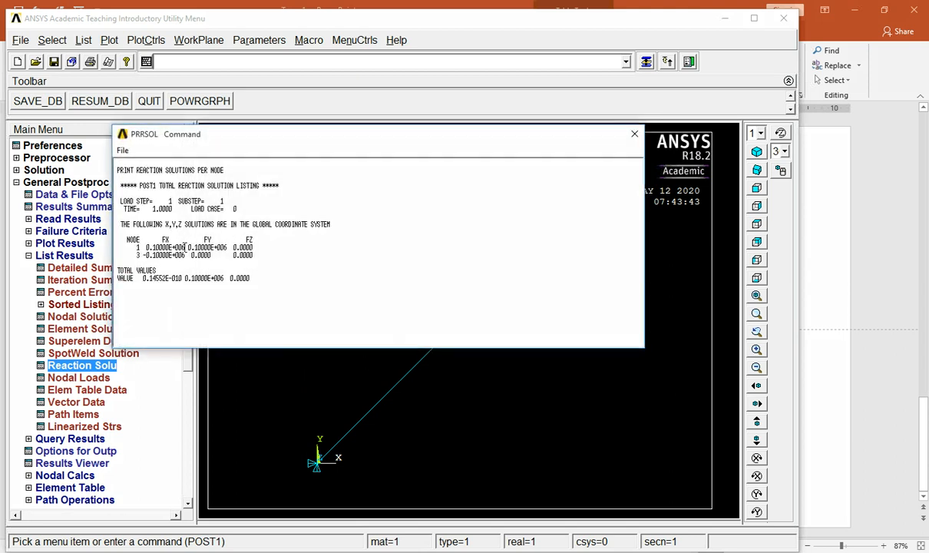
Check node 1's FX and FY reactions and enter 100e3 for both of its reaction forces in the PowerPoint results table.
mouse_move(146, 239)
mouse_down()
mouse_move(184, 248)
mouse_move(153, 255)
mouse_move(167, 247)
mouse_move(151, 248)
mouse_up()
click(154, 247)
drag(227, 247, 186, 247)
key(alt+Tab)
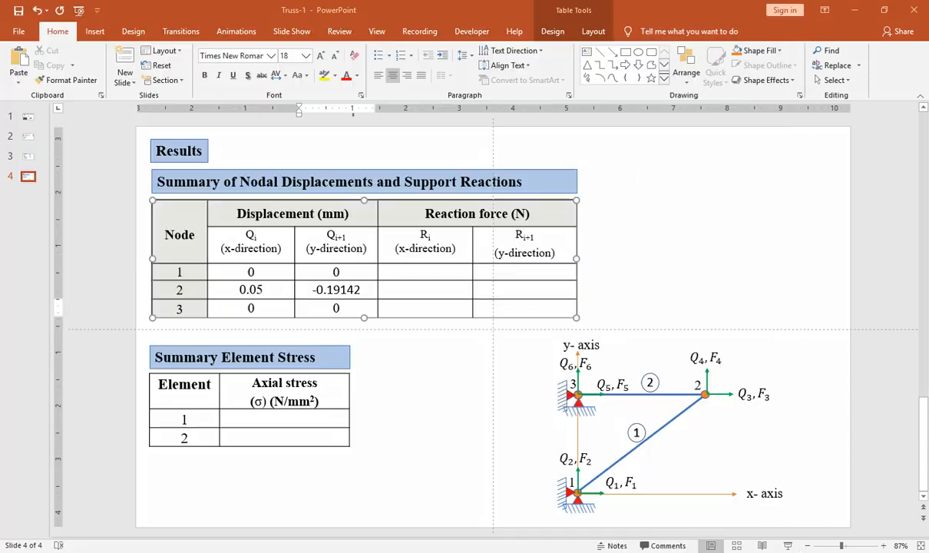
click(428, 272)
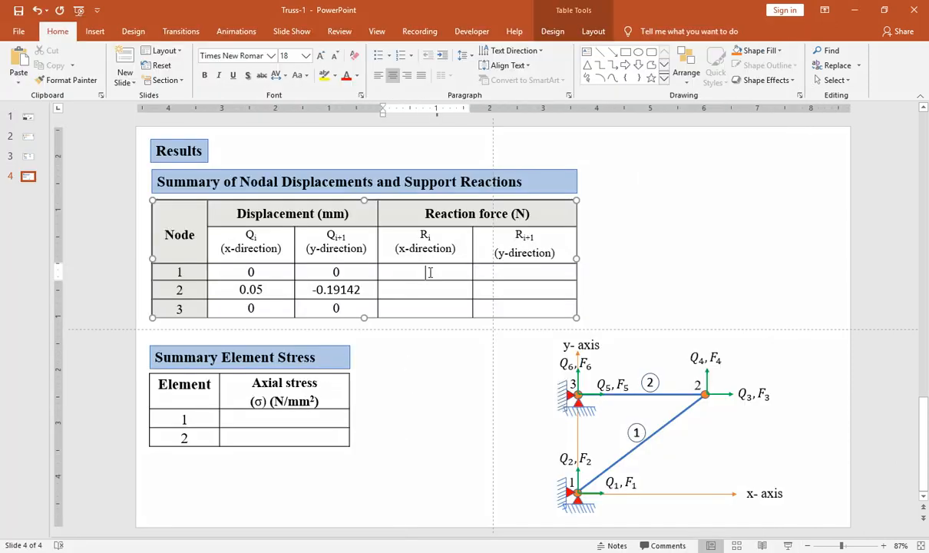
text(100e3)
click(524, 272)
text(100e3)
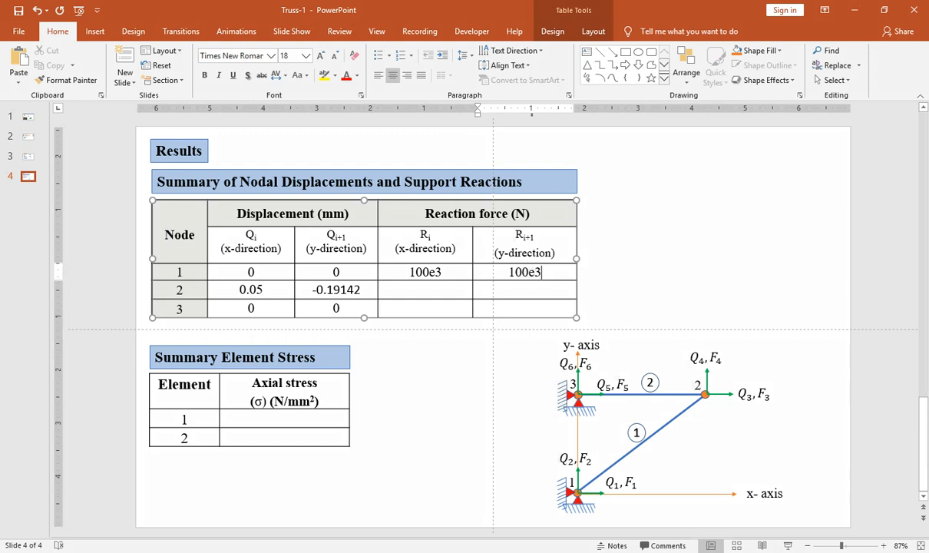
Check node 3's reactions in ANSYS and enter -100e3 in x-direction and 0 in y-direction in the PowerPoint results table.
mouse_move(405, 549)
click(440, 479)
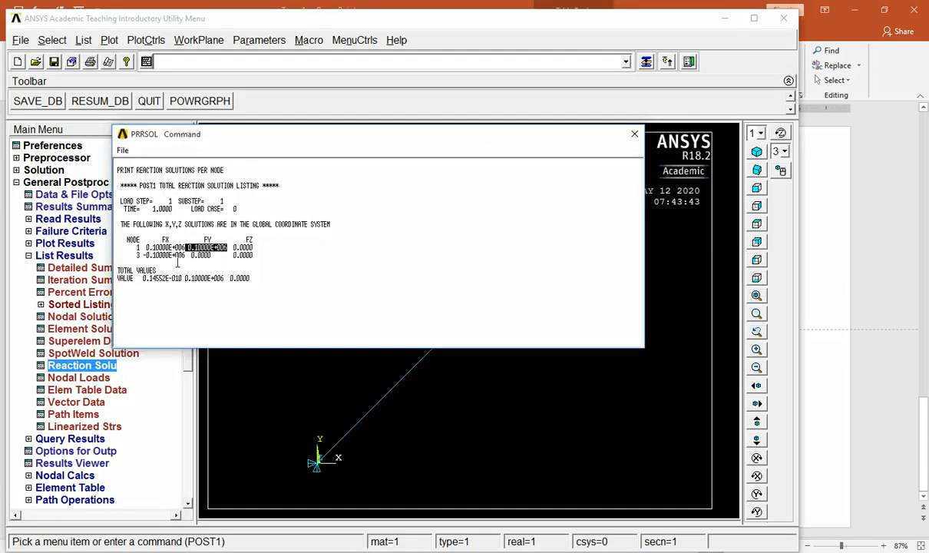
click(180, 257)
key(alt+Tab)
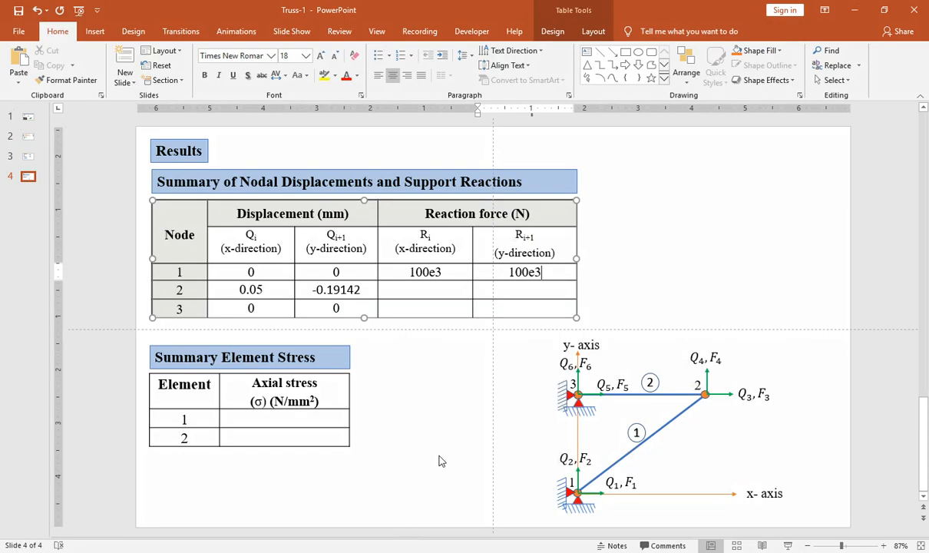
click(437, 308)
text(-)
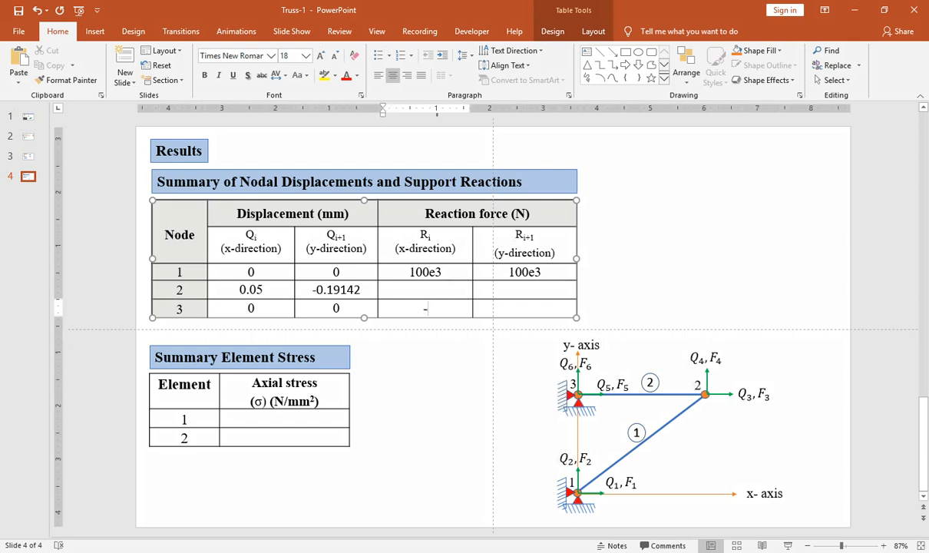
text(100e3)
click(536, 309)
text(0)
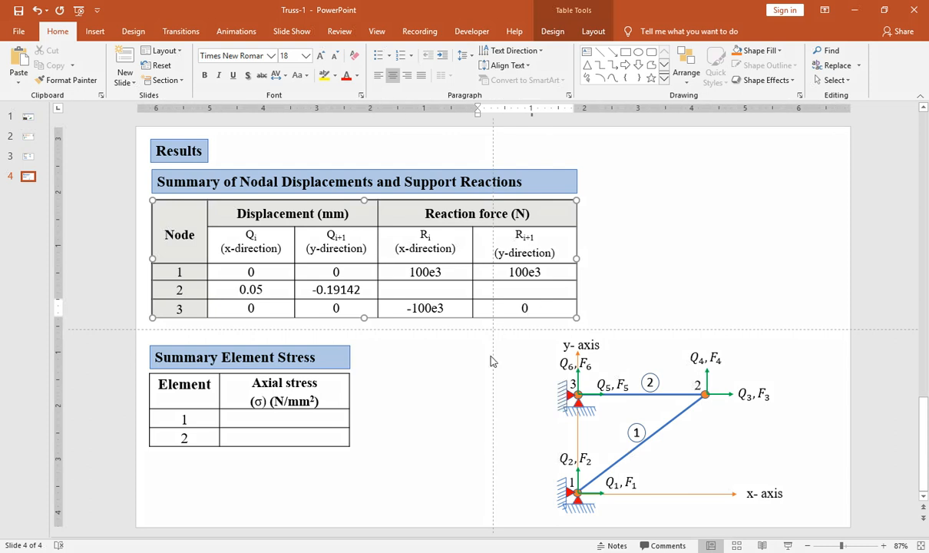
Return to ANSYS, close the reaction listing and collapse the results listing commands.
click(438, 426)
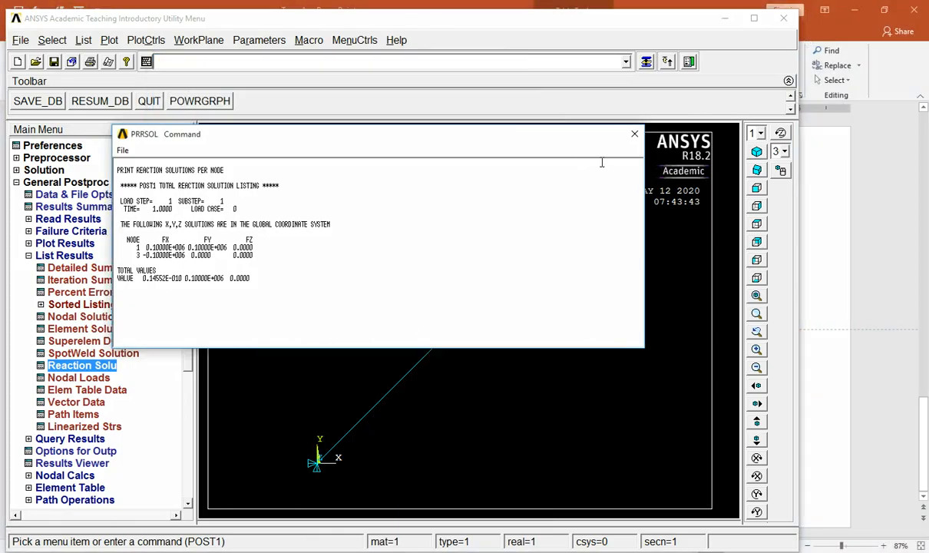
click(634, 135)
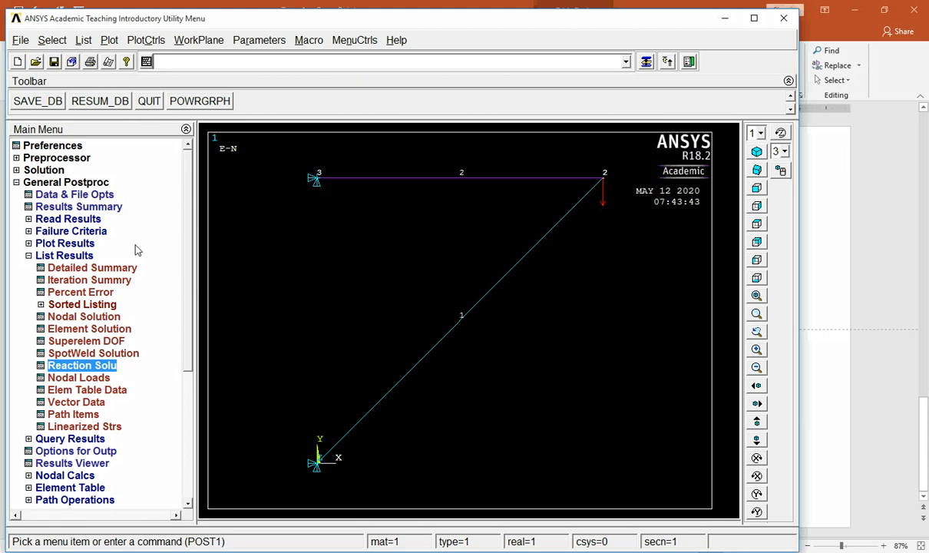
click(40, 254)
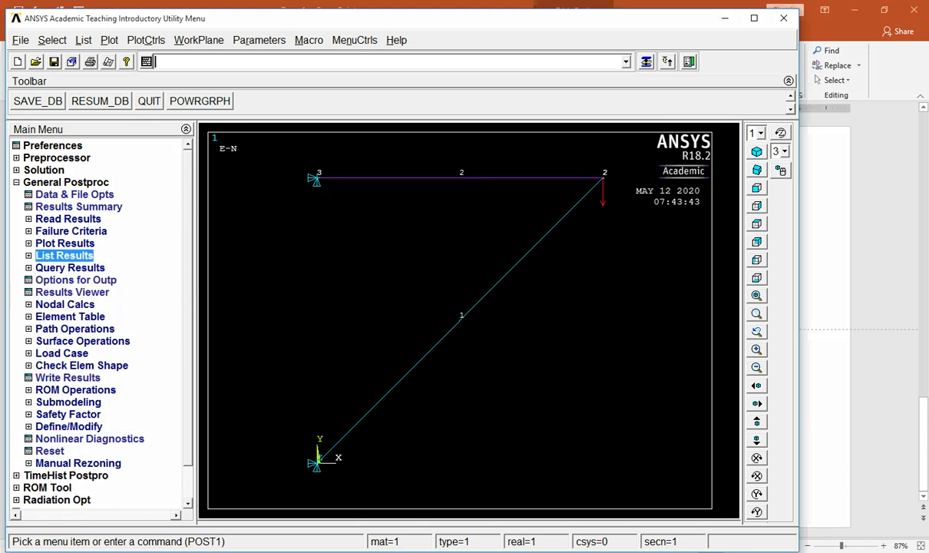
key(alt+Tab)
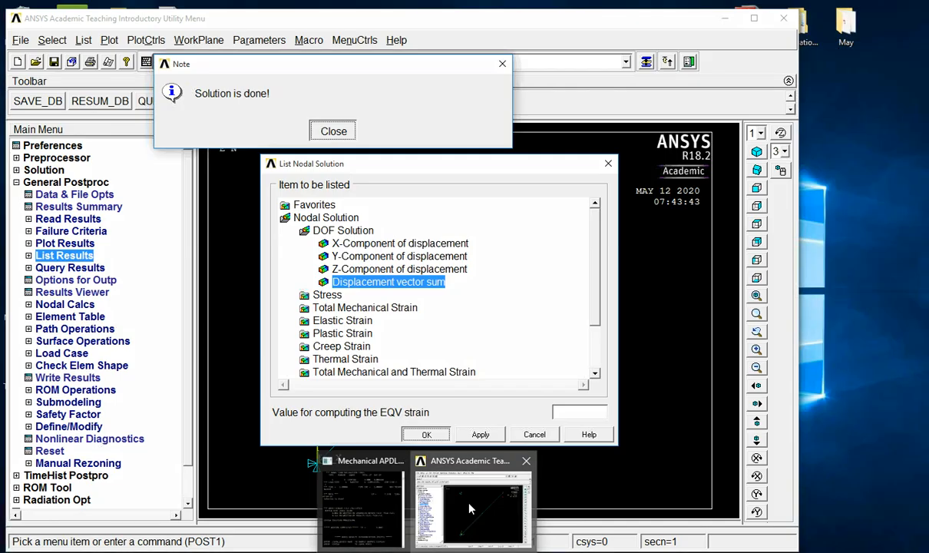
click(443, 474)
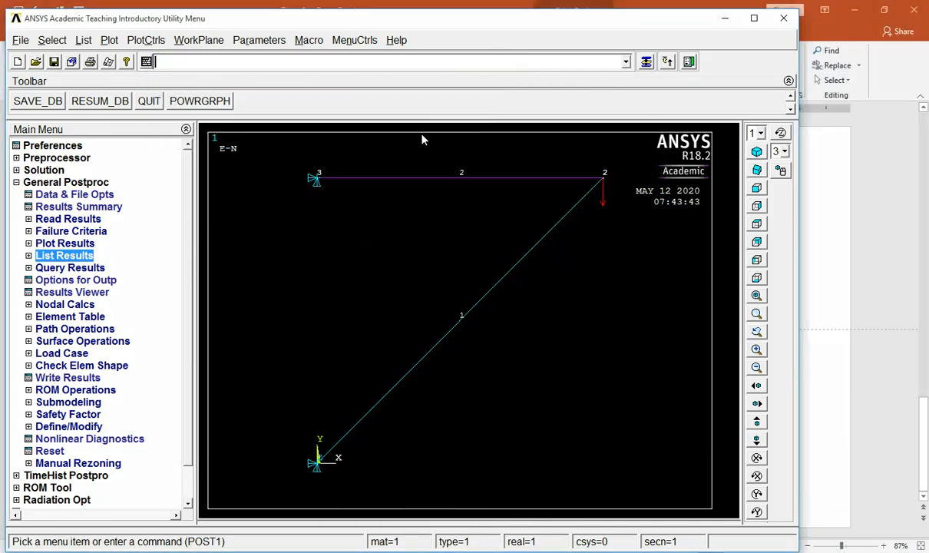
Define an element table item labelled stress, using the by-sequence-number result LS, 1.
click(88, 318)
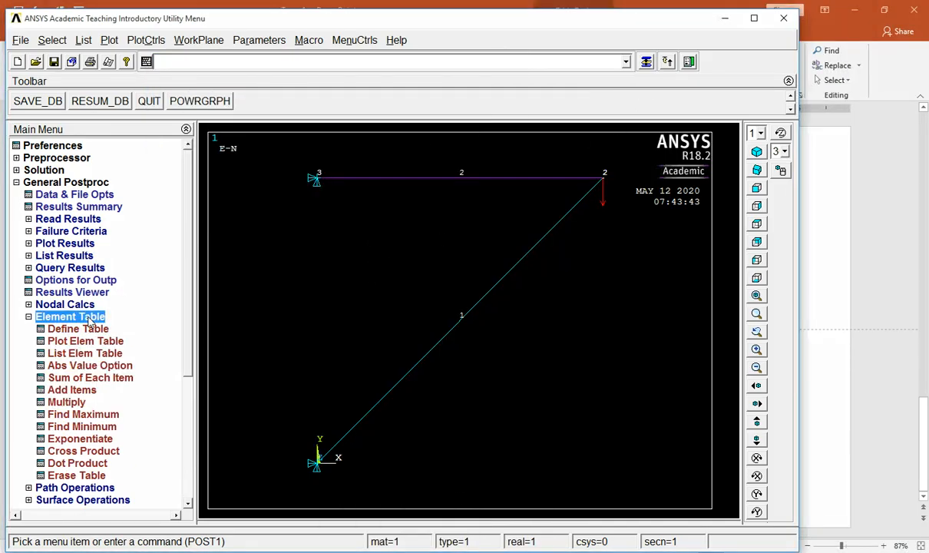
click(650, 64)
click(97, 330)
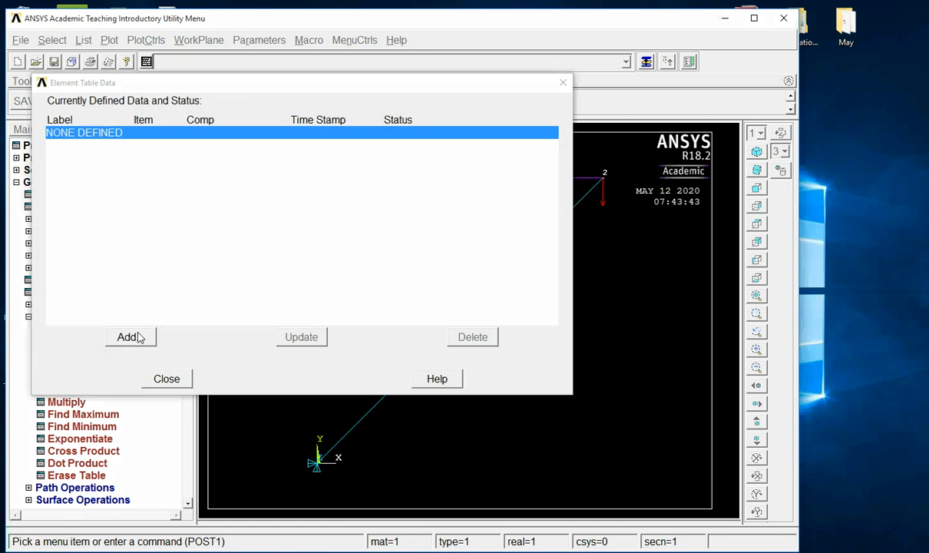
drag(234, 86, 340, 77)
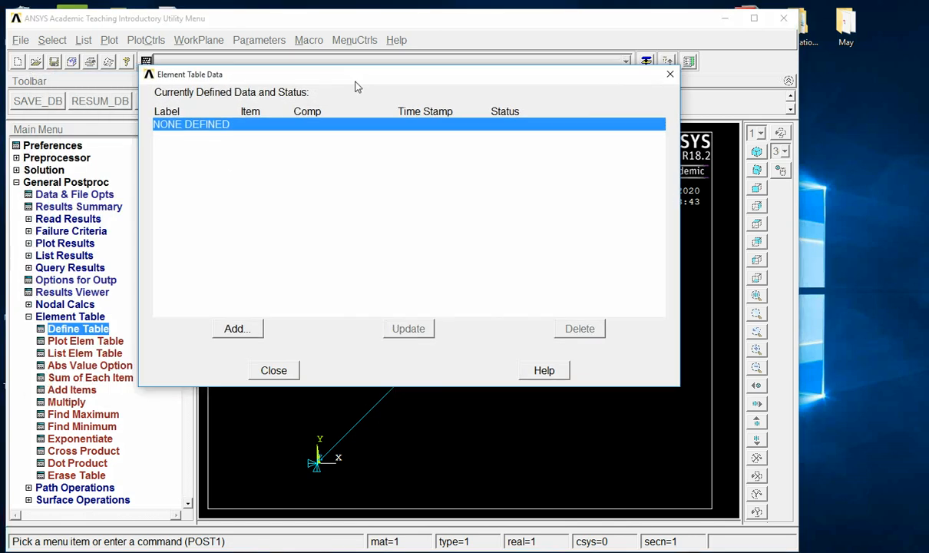
click(250, 328)
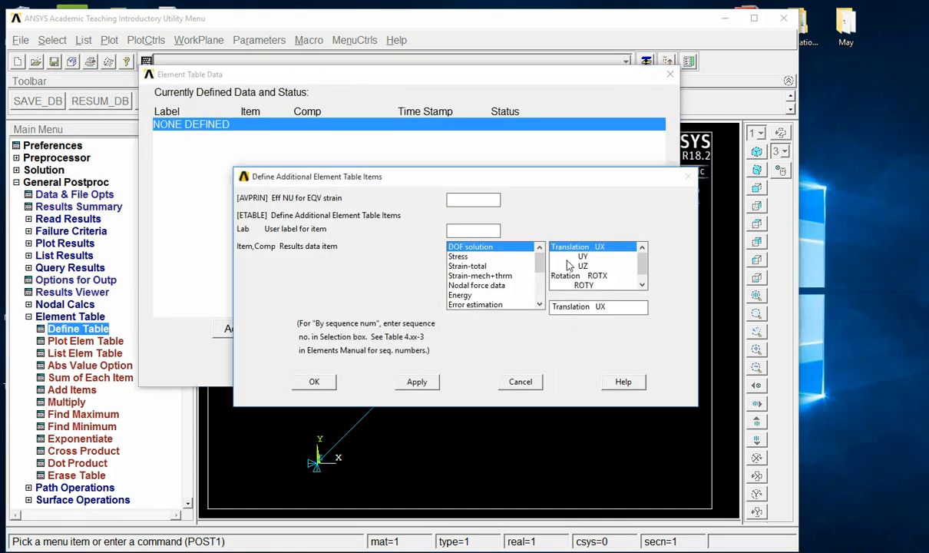
click(488, 234)
scroll(510, 269, down, 3)
click(497, 305)
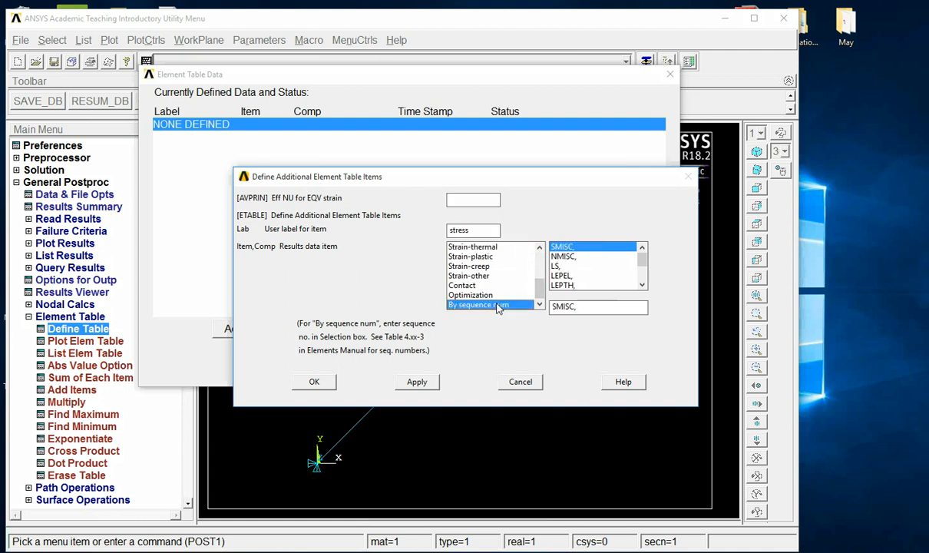
click(568, 266)
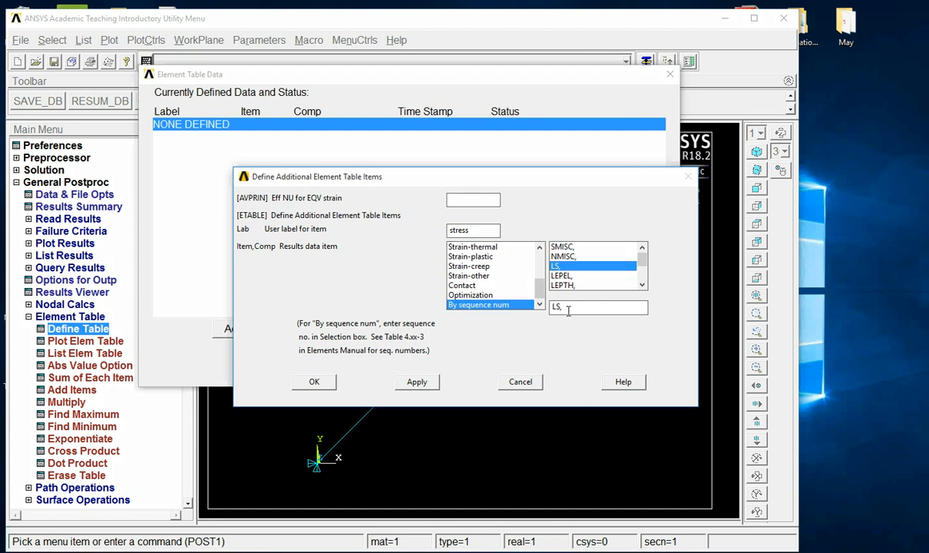
click(312, 382)
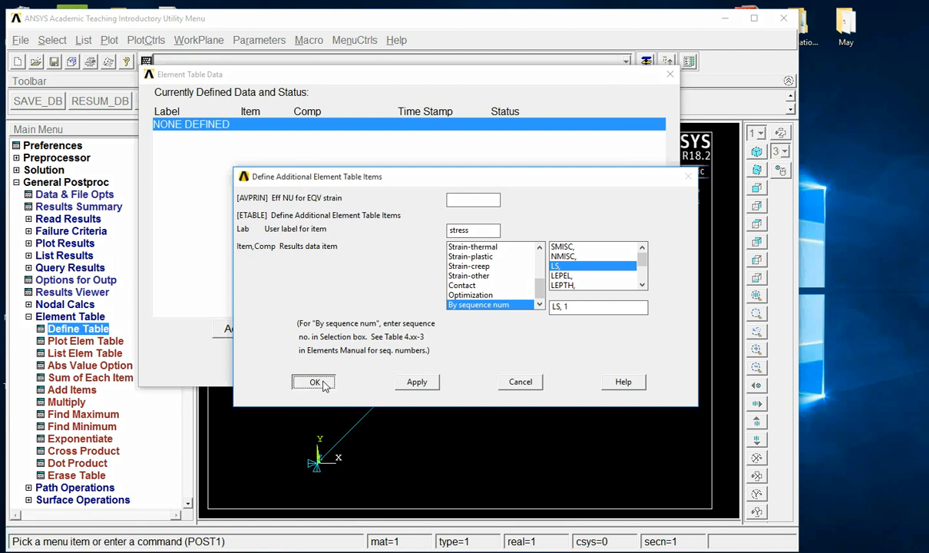
click(274, 367)
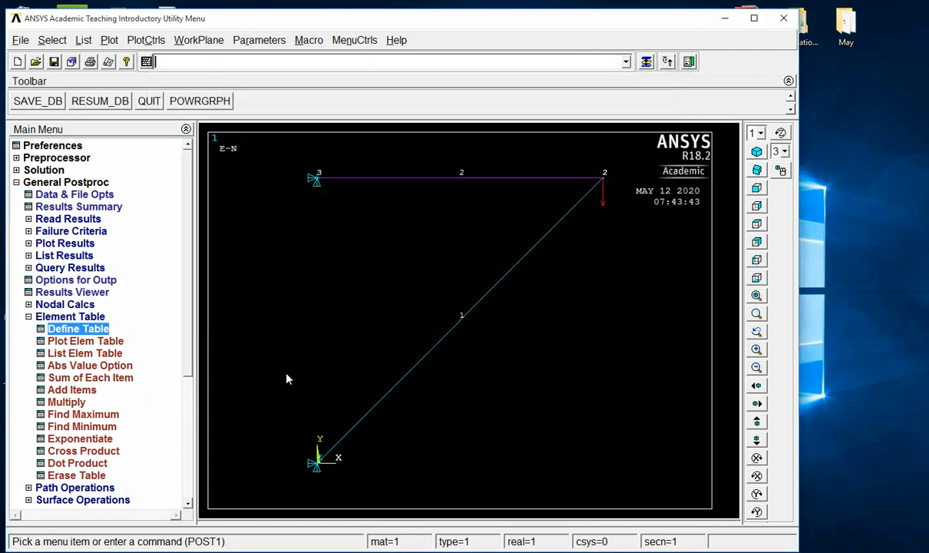
List the element table data for the STRESS item.
click(100, 354)
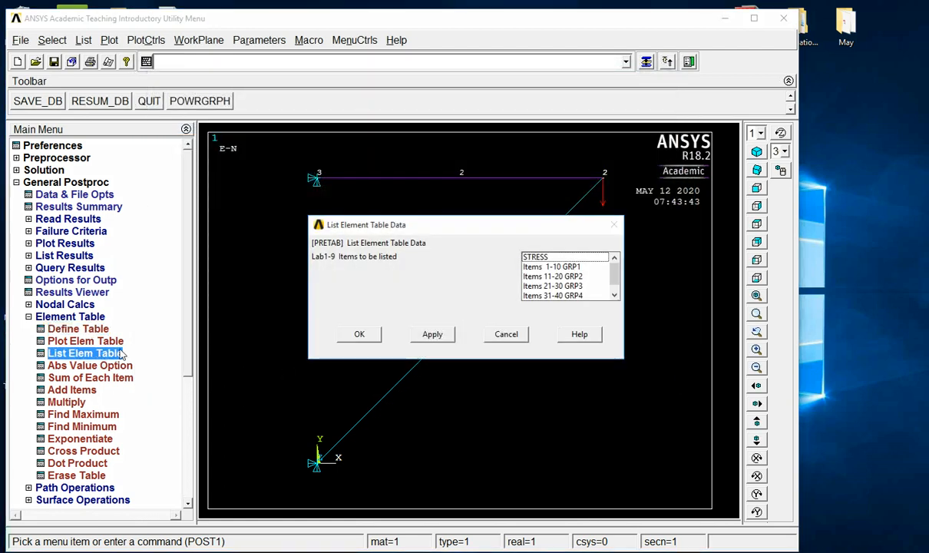
click(562, 258)
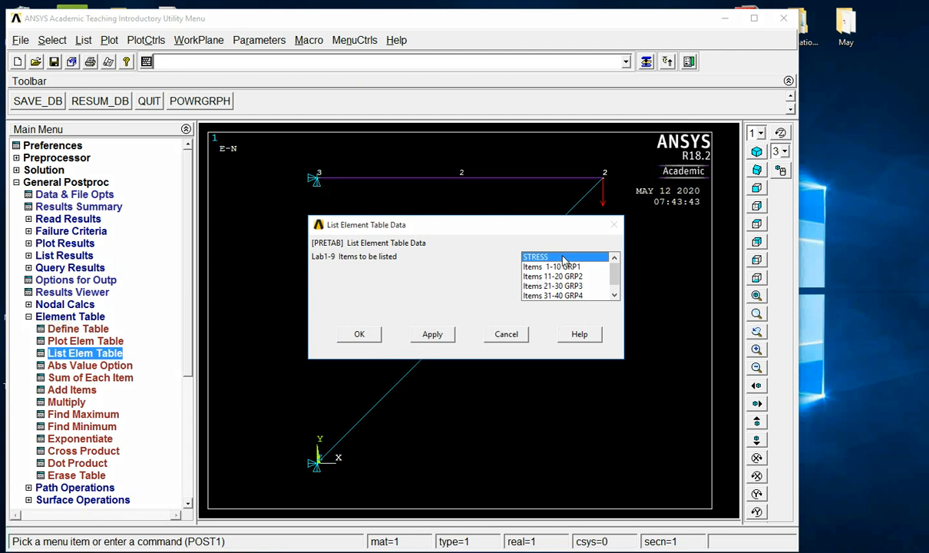
click(368, 338)
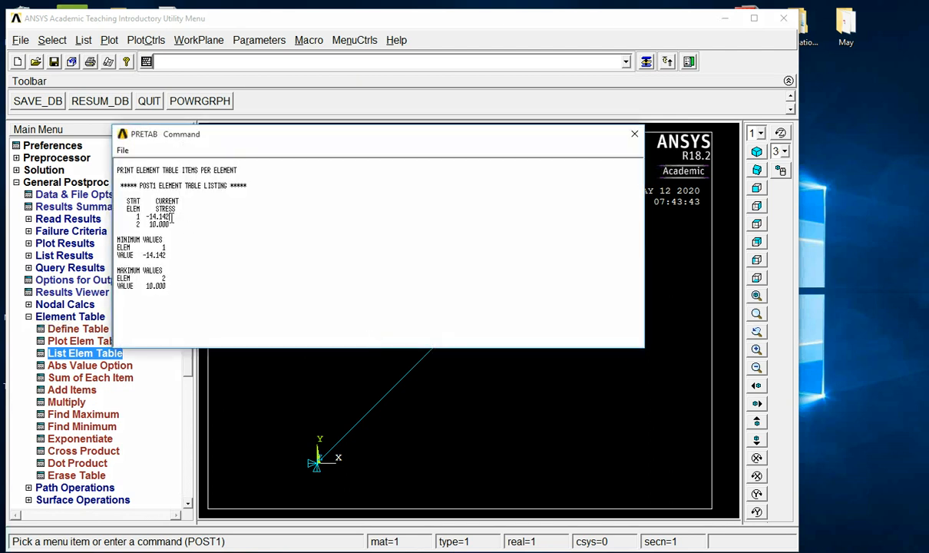
Copy element 1's stress into the PowerPoint element stress table as -14.142 and enter 10.00 for element 2.
mouse_move(396, 552)
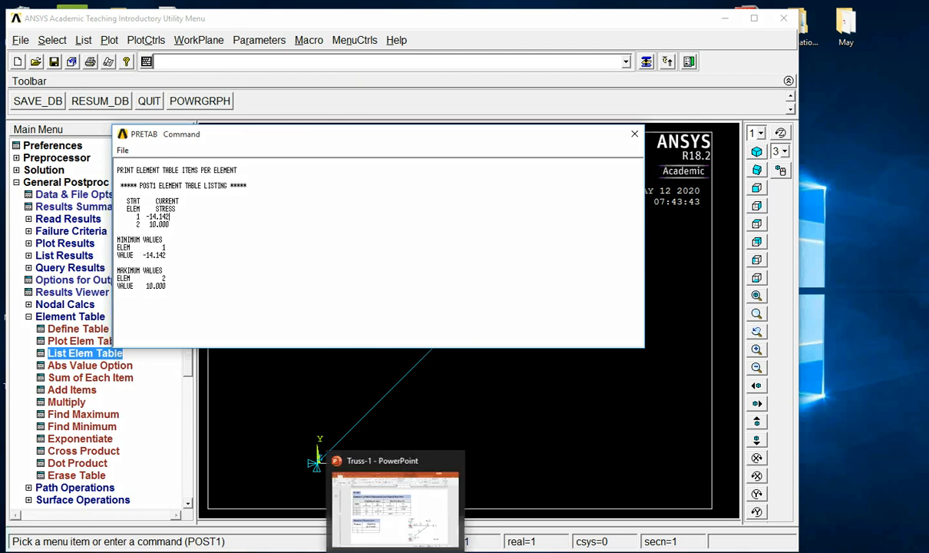
drag(170, 217, 143, 217)
key(ctrl+c)
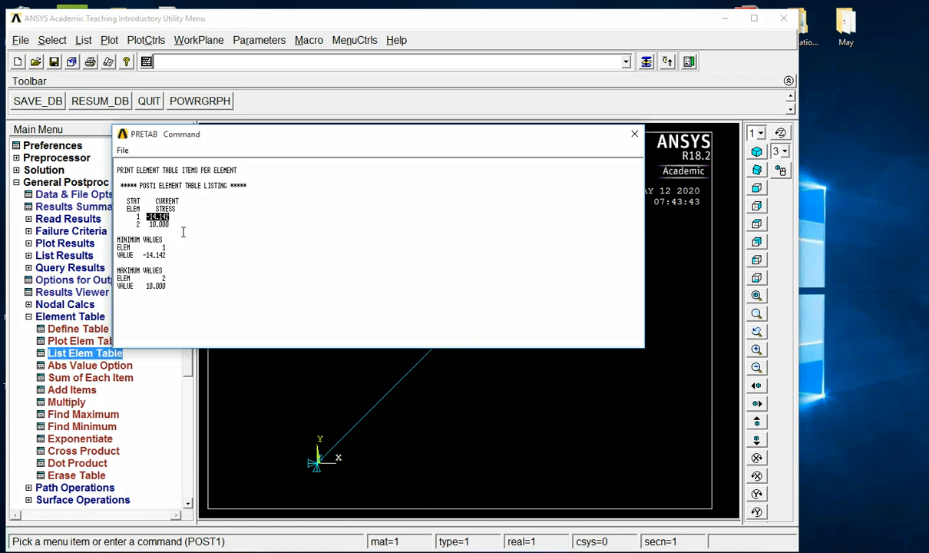
click(396, 552)
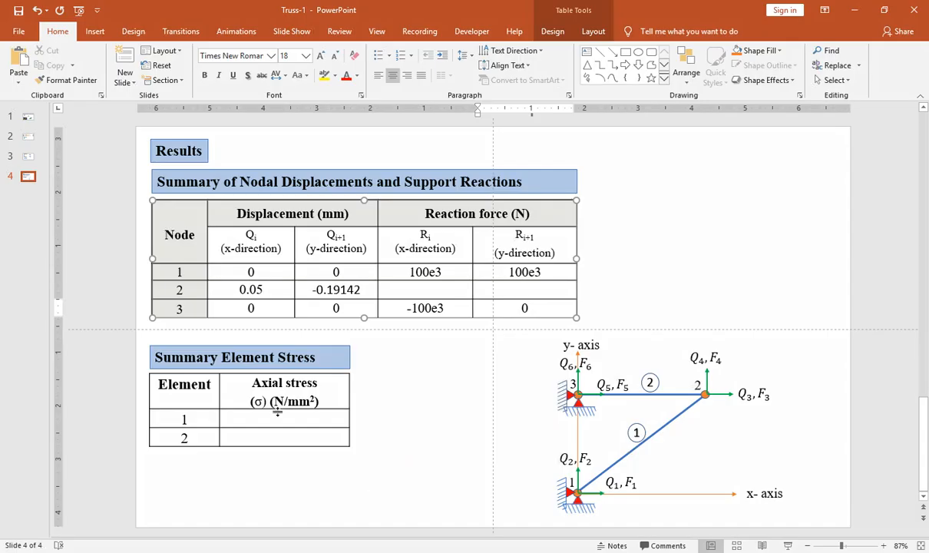
click(278, 418)
key(ctrl+v)
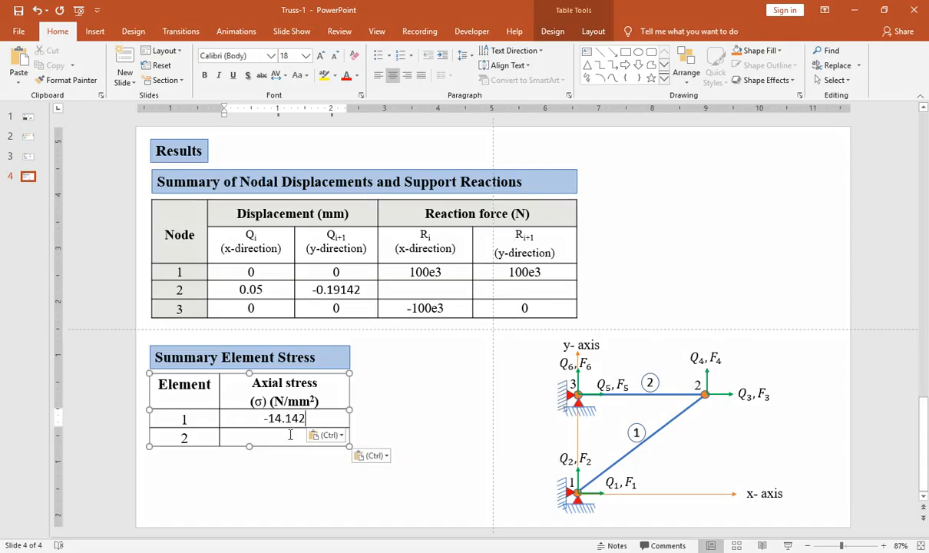
click(291, 438)
text(10.00)
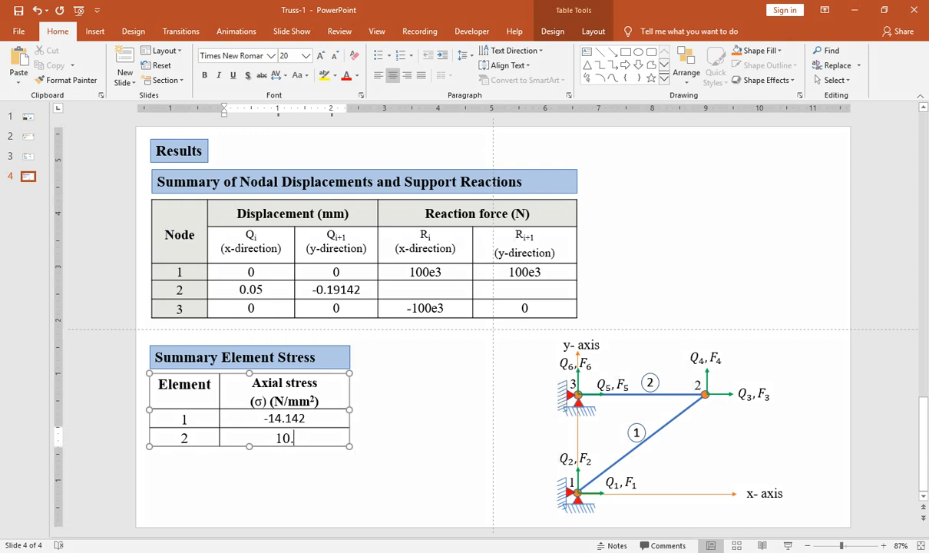